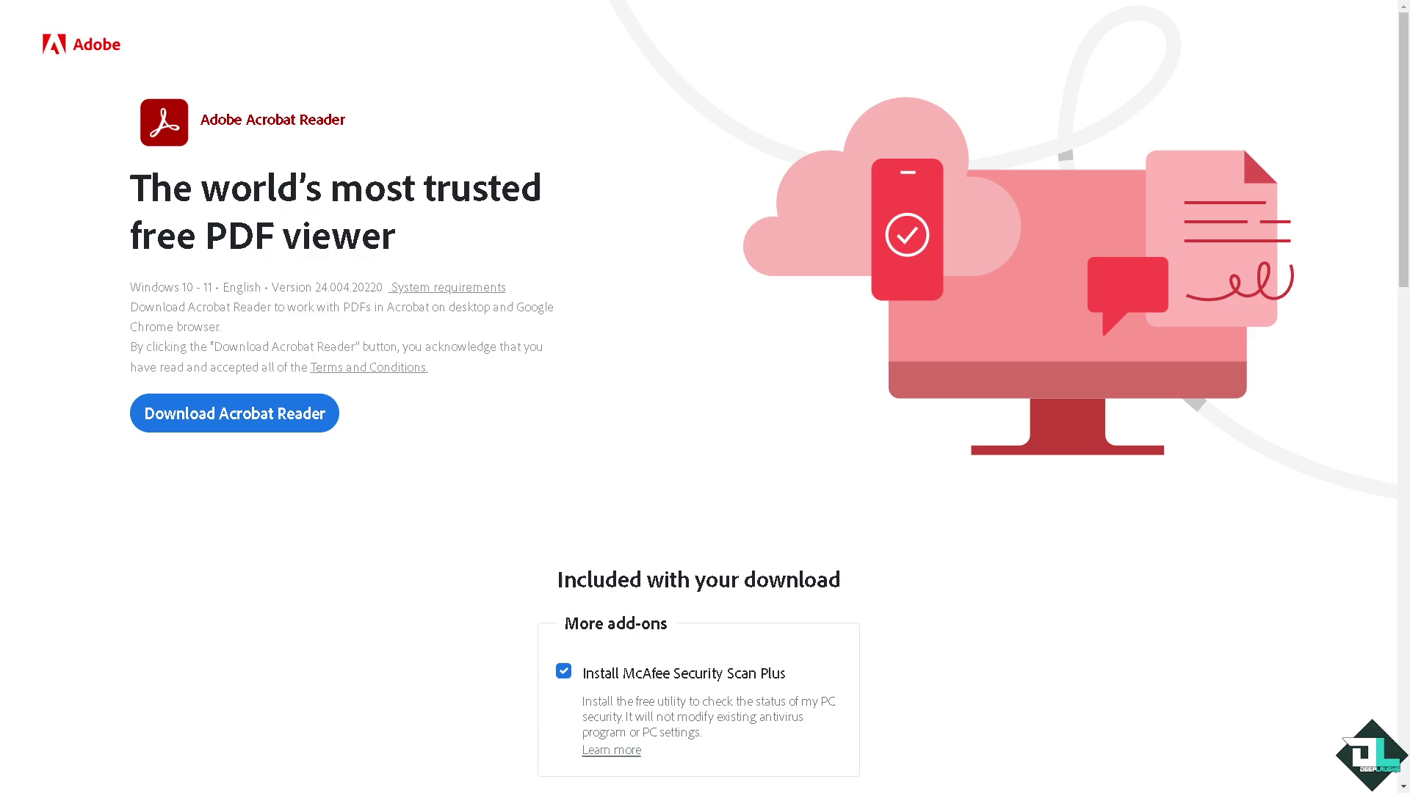
- Scroll the Acrobat Reader download page to the 'Give your business the power of PDF productivity' section
{"action": "scroll", "coordinate": [576, 526], "scroll_direction": "down", "scroll_amount": 15}
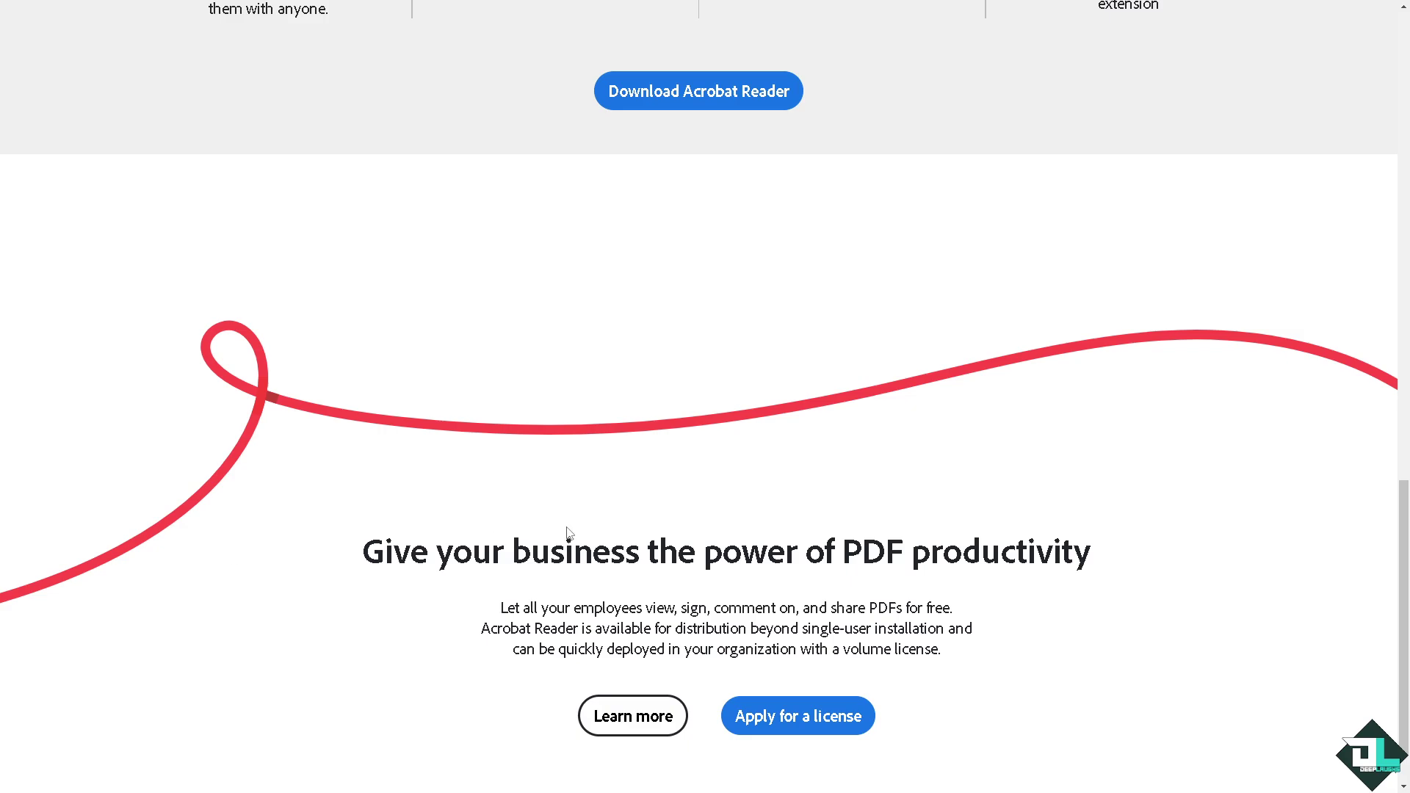
- Go to the license application page and open the Adobe create-account form from more sign-in options
{"action": "left_click", "coordinate": [812, 724]}
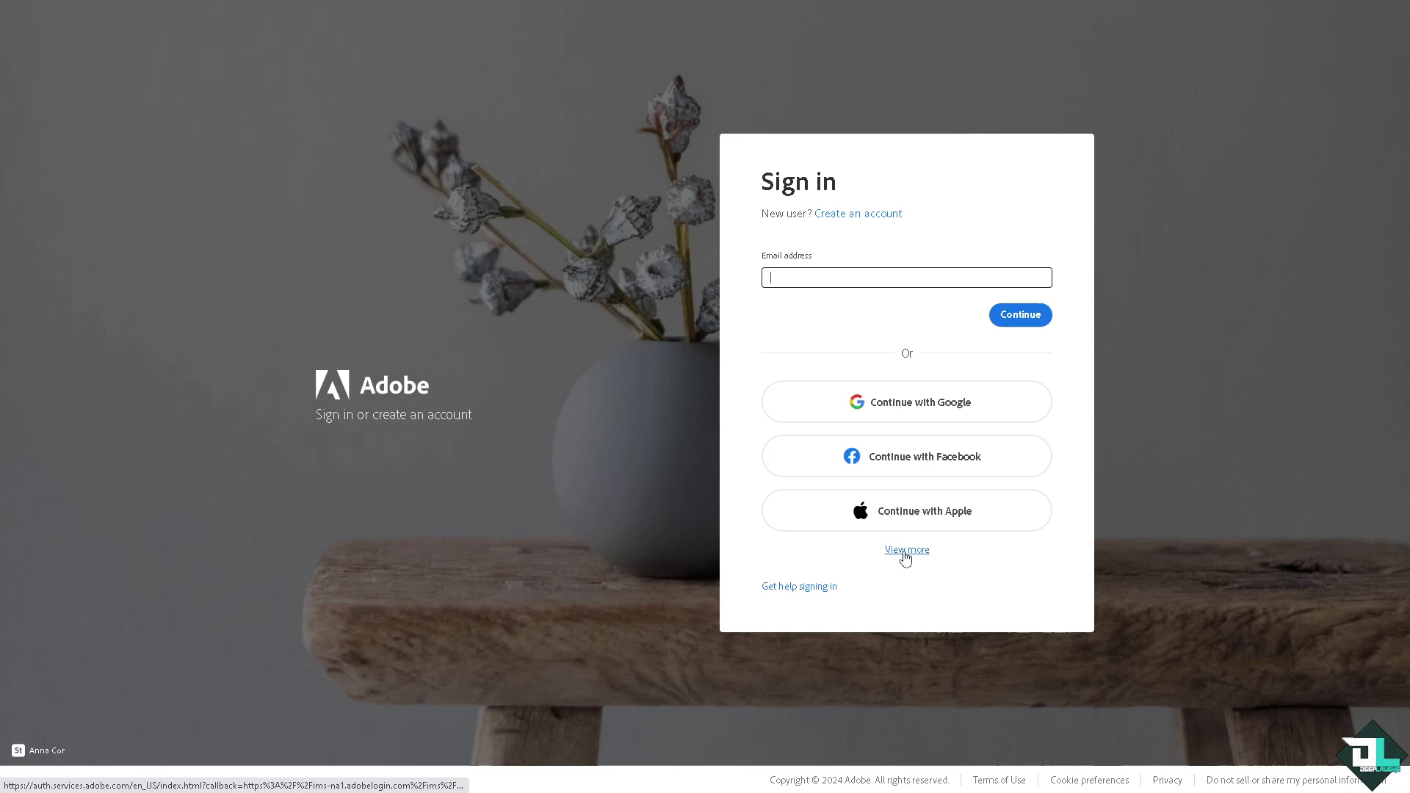
{"action": "left_click", "coordinate": [906, 557]}
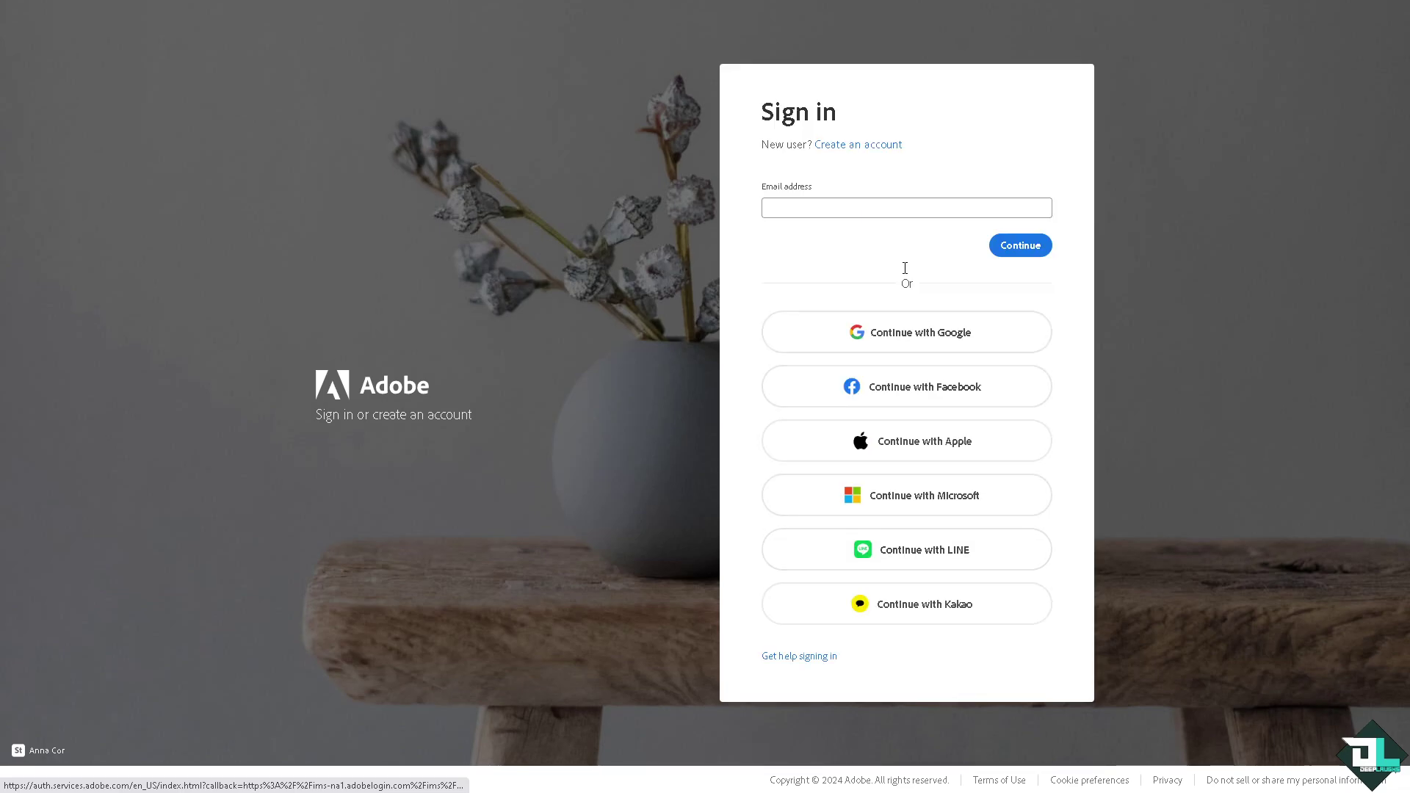
{"action": "left_click", "coordinate": [864, 151]}
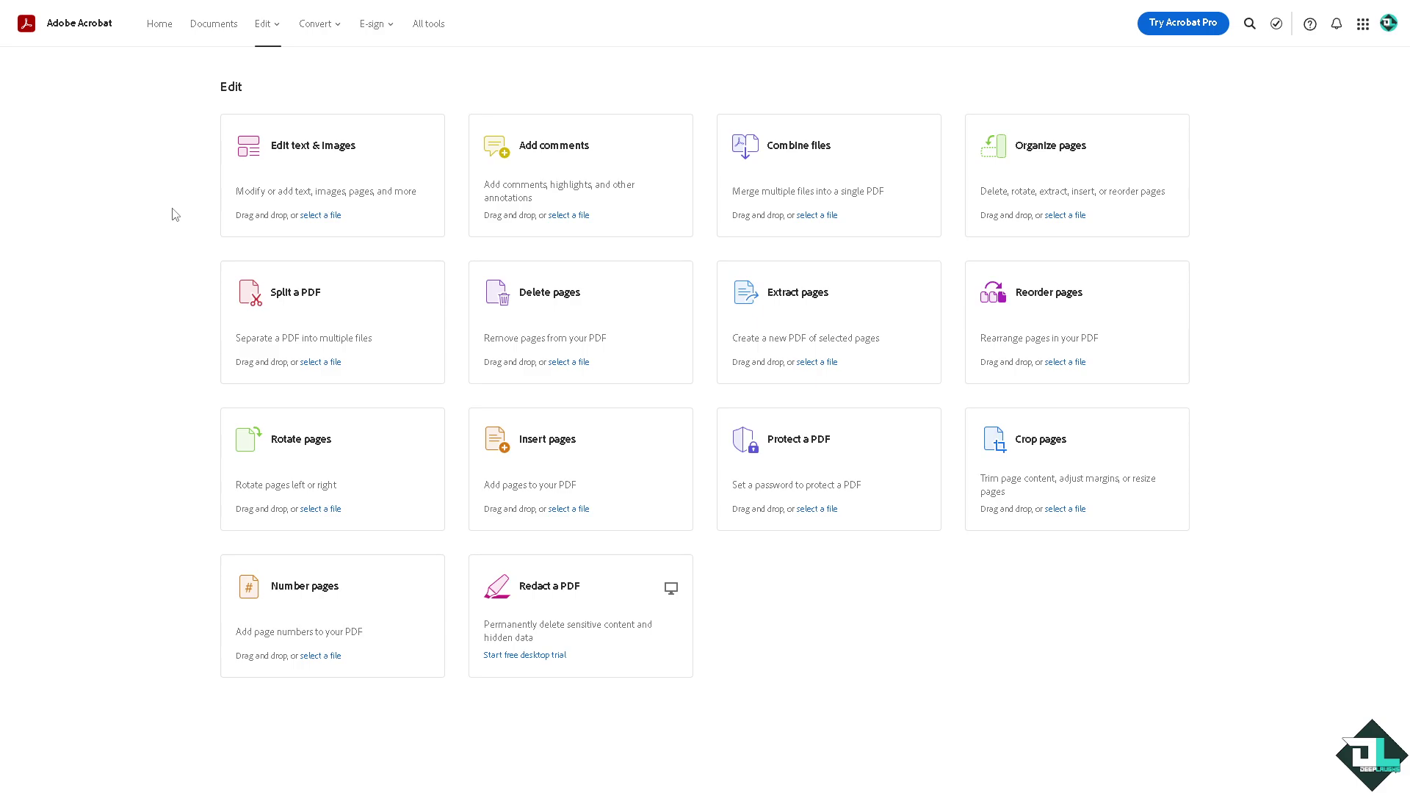
- Open the 'how to delete text on adobe acrobat' PDF from Documents and delete its added text line
{"action": "left_click", "coordinate": [213, 24]}
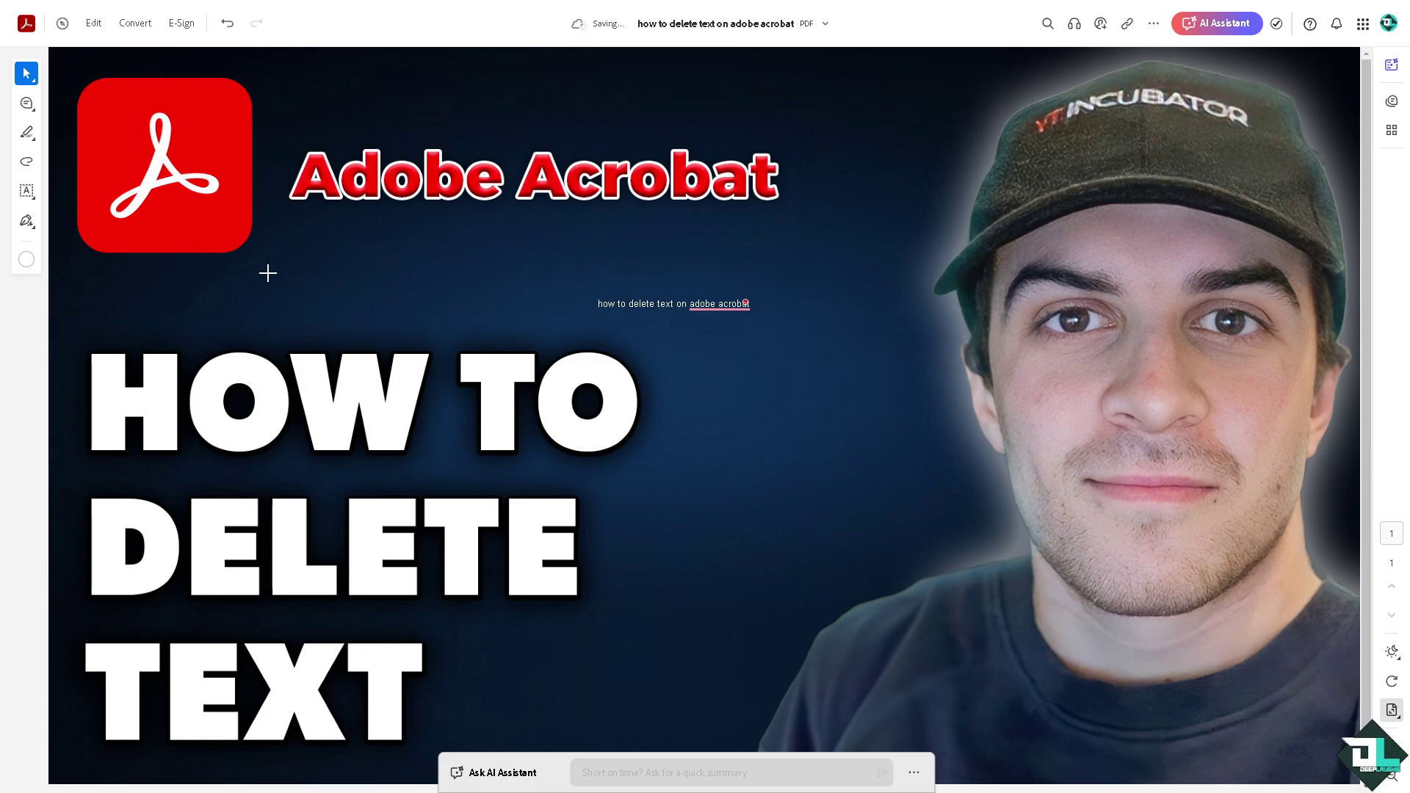
{"action": "left_click", "coordinate": [24, 67]}
{"action": "left_click", "coordinate": [66, 101]}
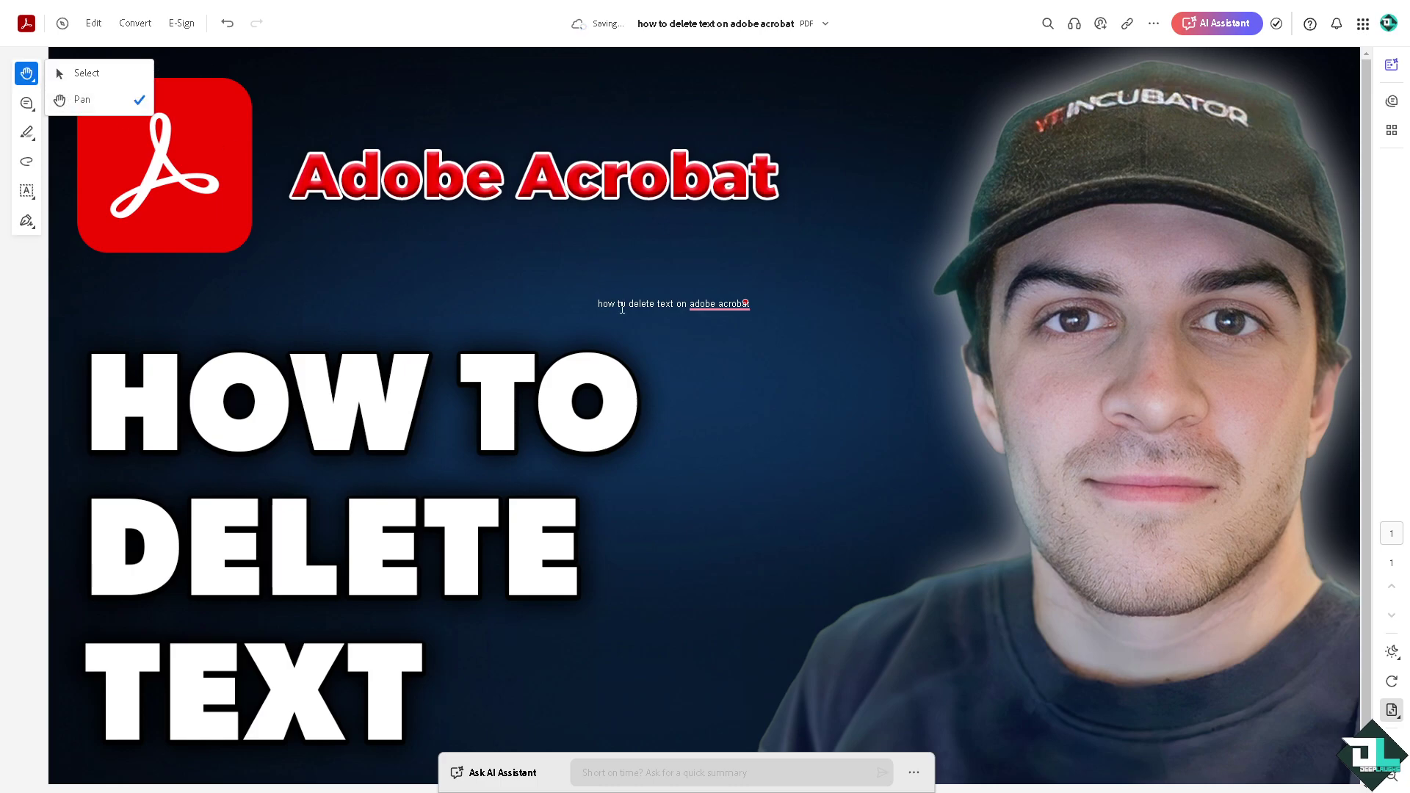
{"action": "left_click", "coordinate": [619, 304]}
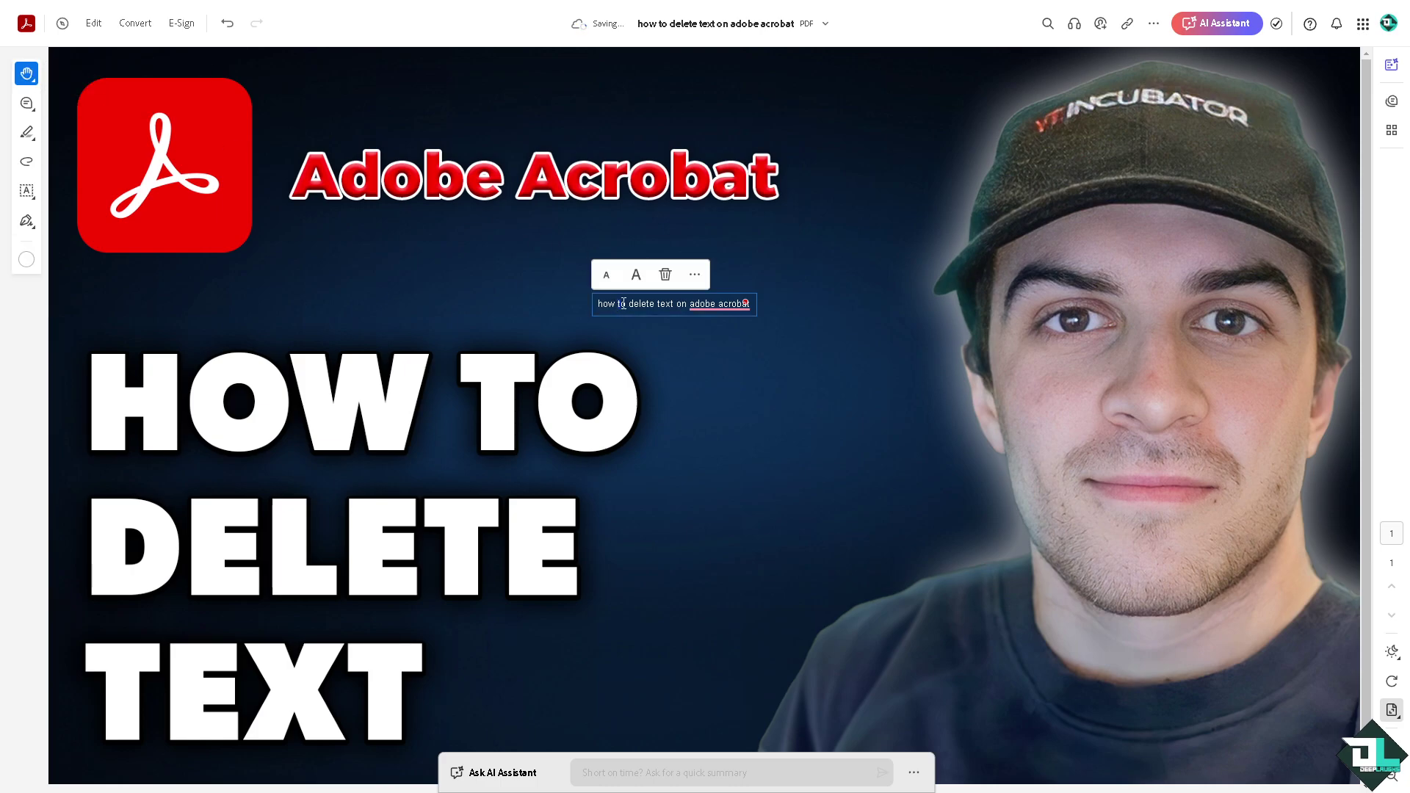
{"action": "left_click", "coordinate": [666, 277]}
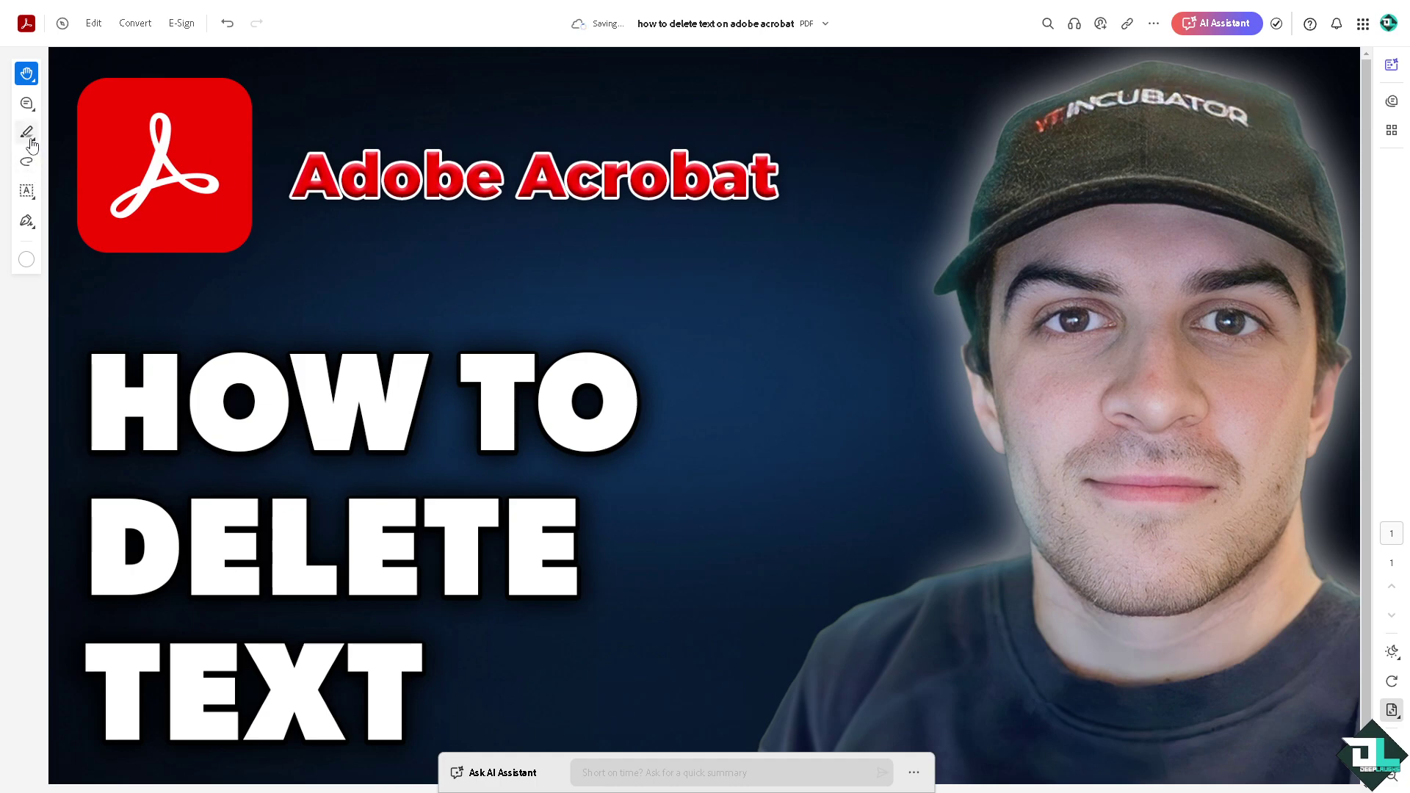
- Place a Type text box on the page and make it read 'DELETE TEXT'
{"action": "left_click", "coordinate": [28, 192]}
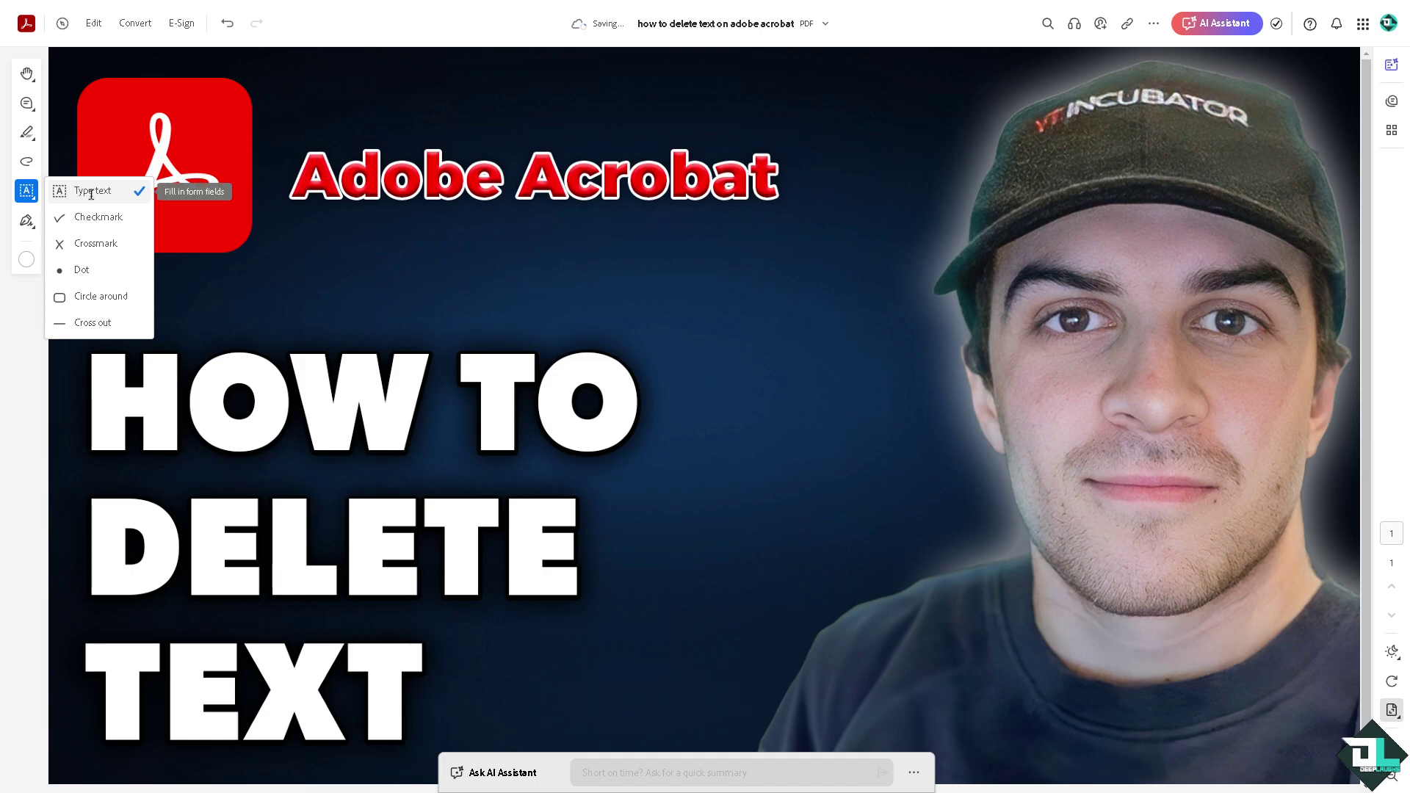
{"action": "left_click", "coordinate": [636, 265]}
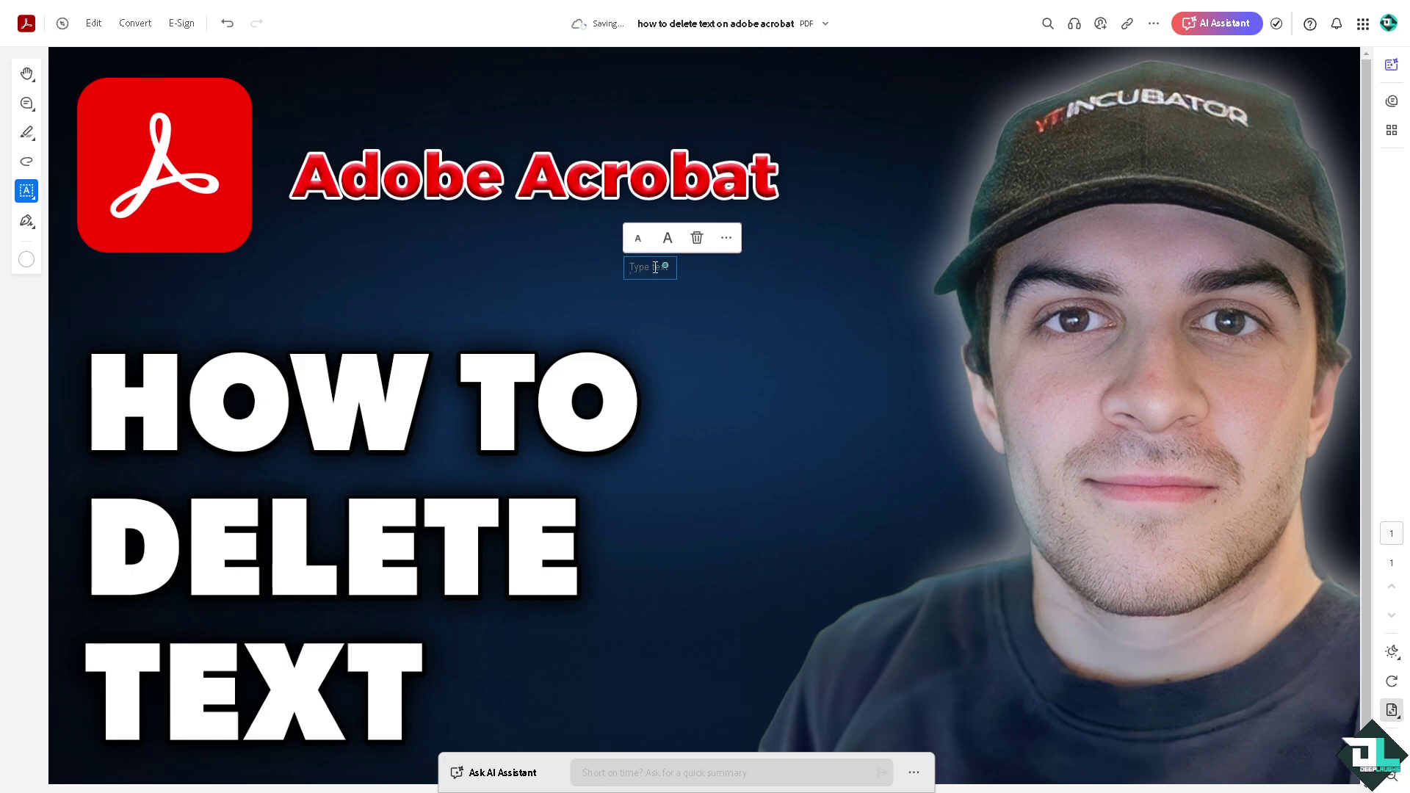
{"action": "type", "text": "TEXT TEXT"}
{"action": "key", "text": "ctrl+a"}
{"action": "key", "text": "BackSpace"}
{"action": "type", "text": "DELET"}
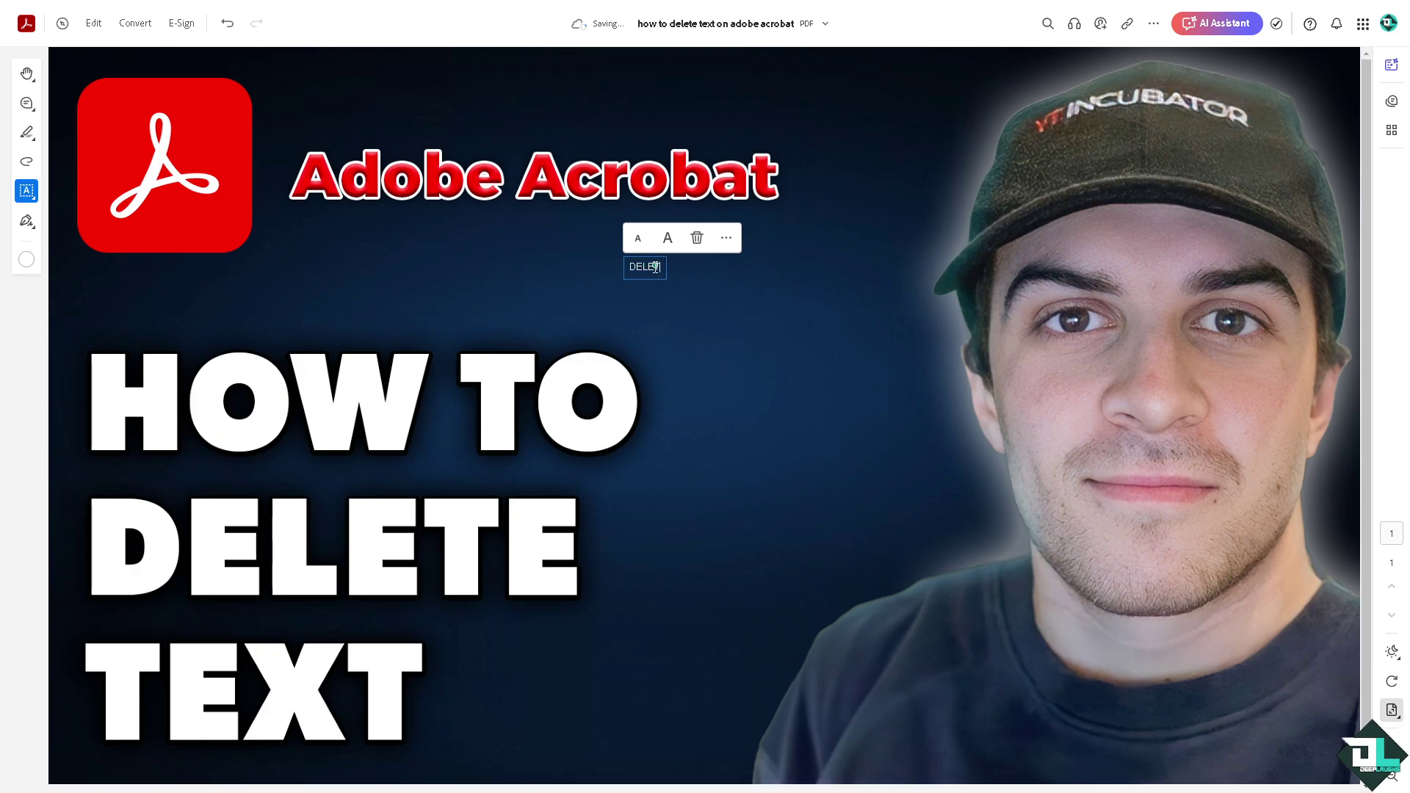
{"action": "type", "text": "E TEXT"}
- Reselect the 'DELETE TEXT' box and delete it with the trash icon
{"action": "left_click", "coordinate": [26, 74]}
{"action": "left_click", "coordinate": [665, 266]}
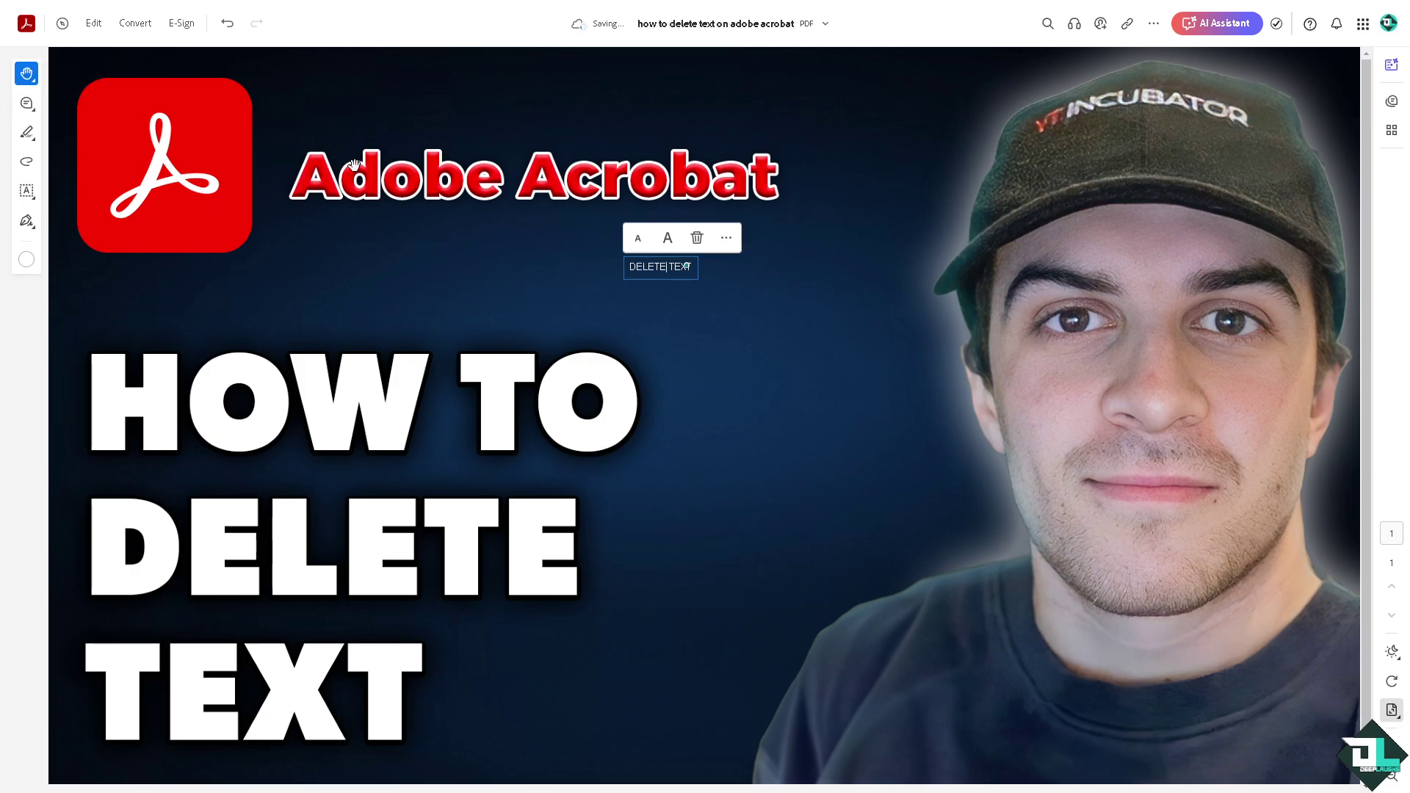
{"action": "left_click", "coordinate": [698, 242]}
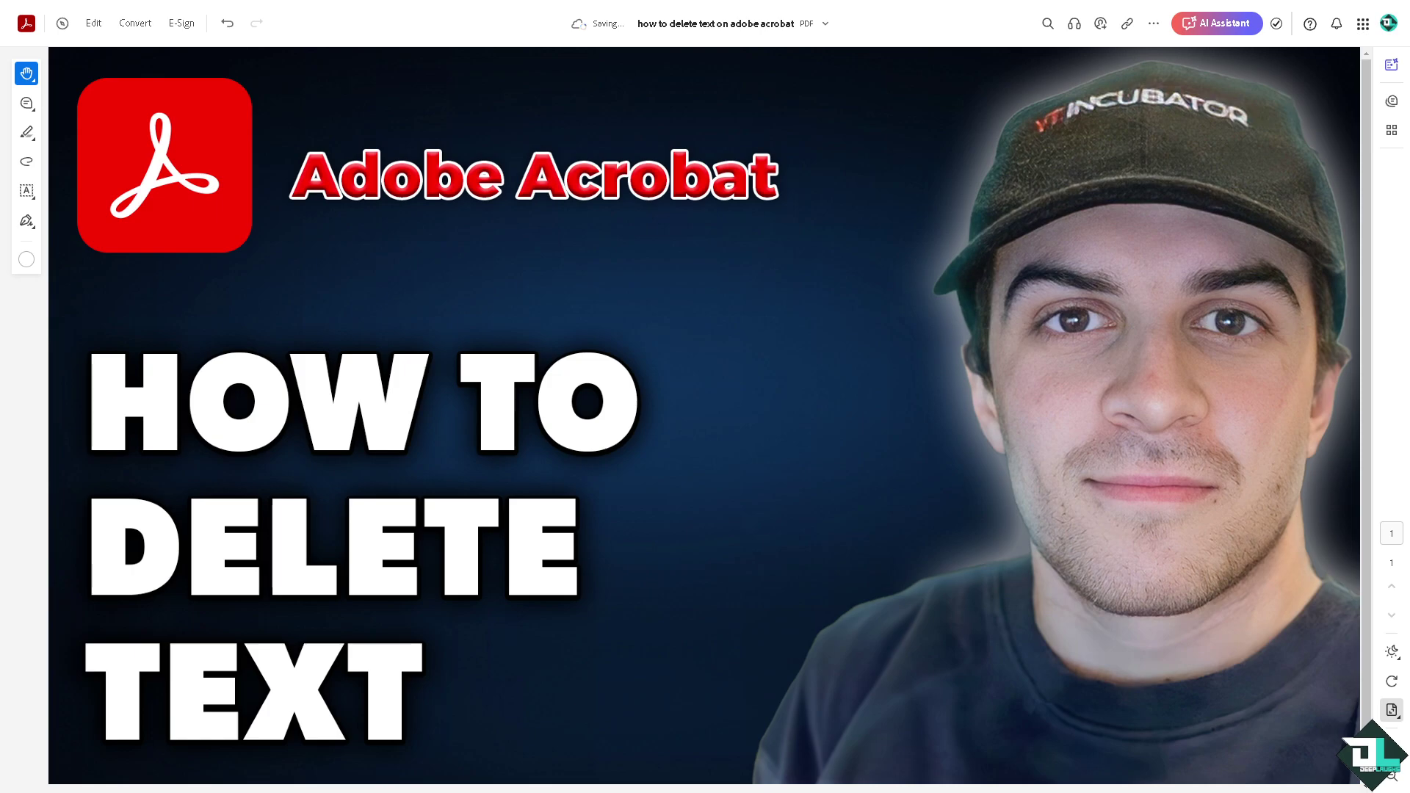
- Try edit-mode text, font size and font options, dismiss the upgrade offers, then choose Type text
{"action": "left_click", "coordinate": [93, 23]}
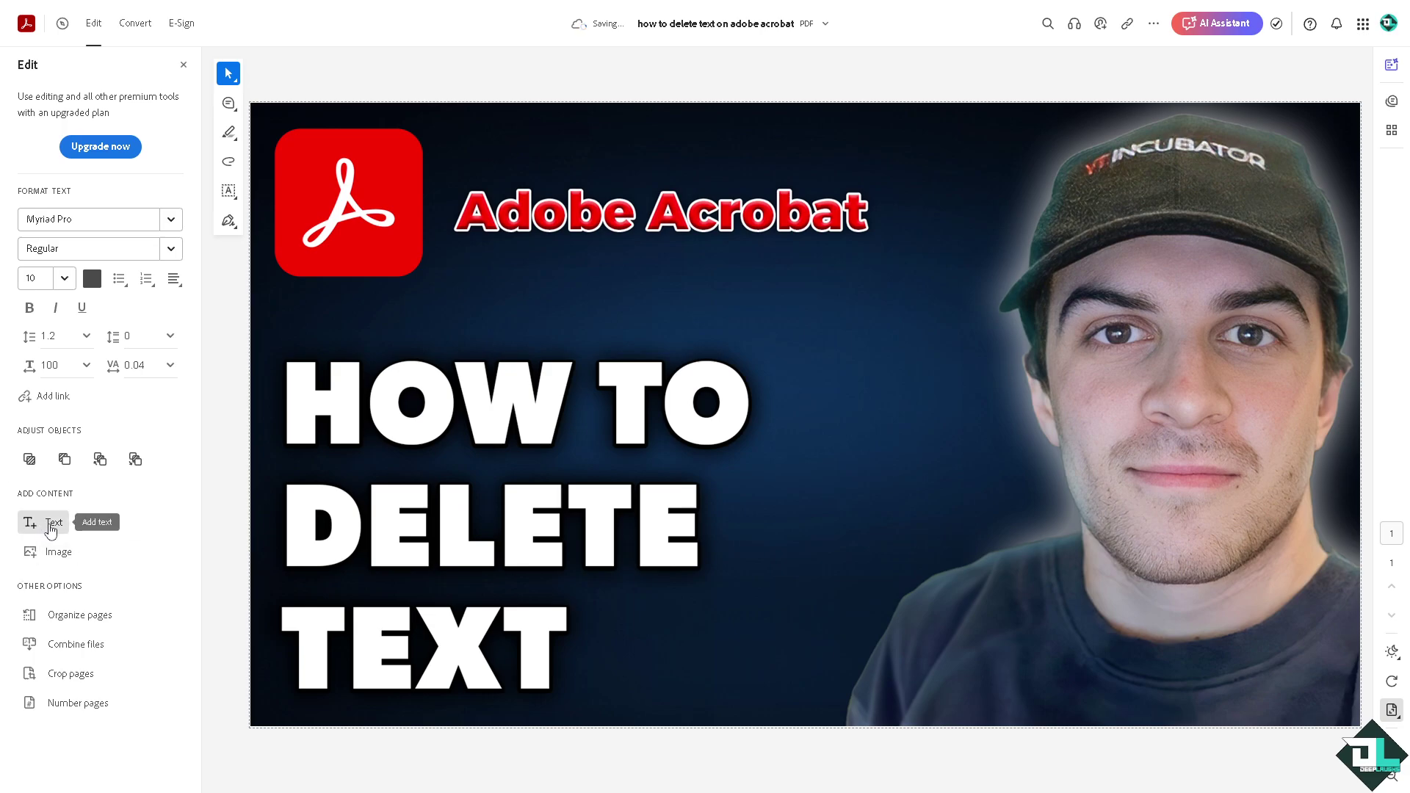
{"action": "left_click", "coordinate": [56, 528]}
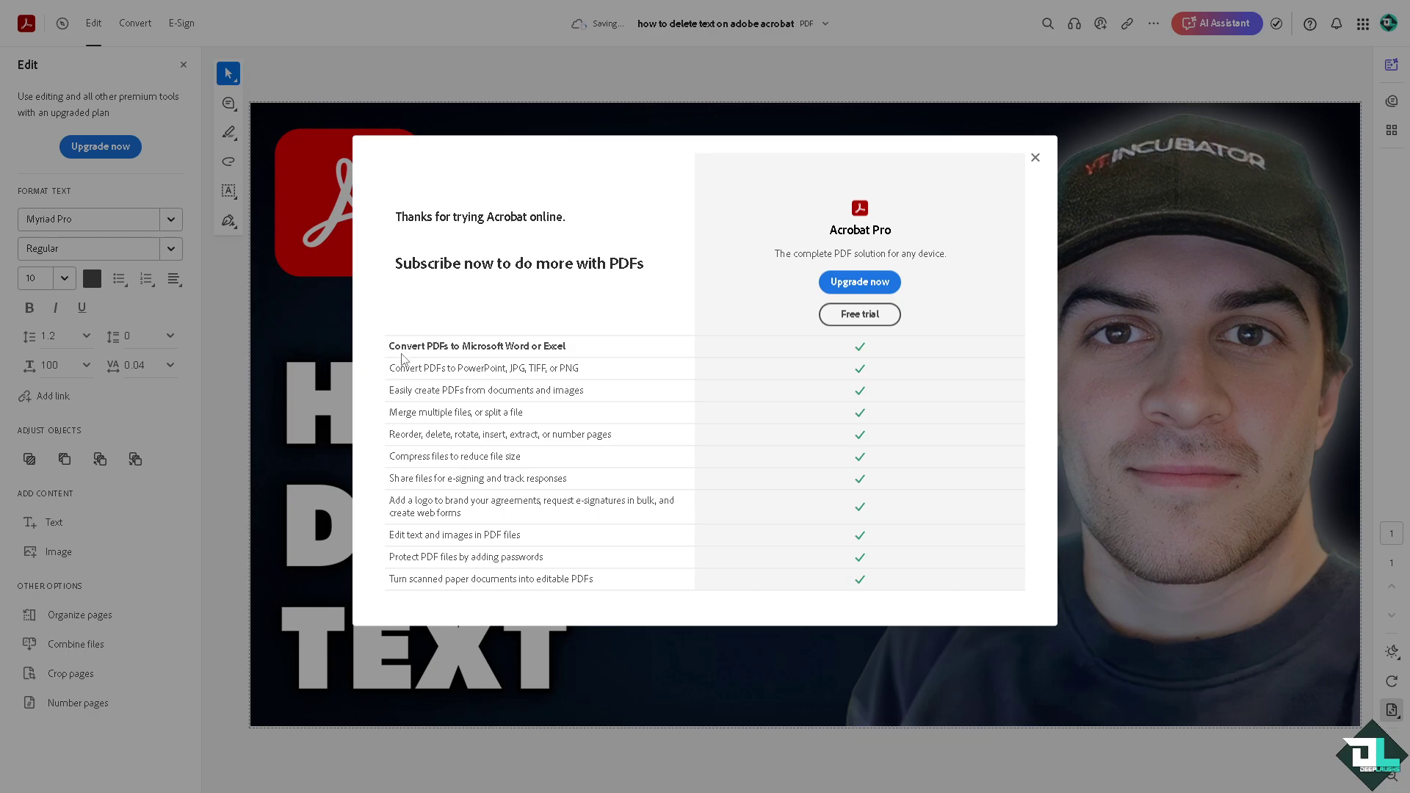
{"action": "left_click", "coordinate": [1035, 158]}
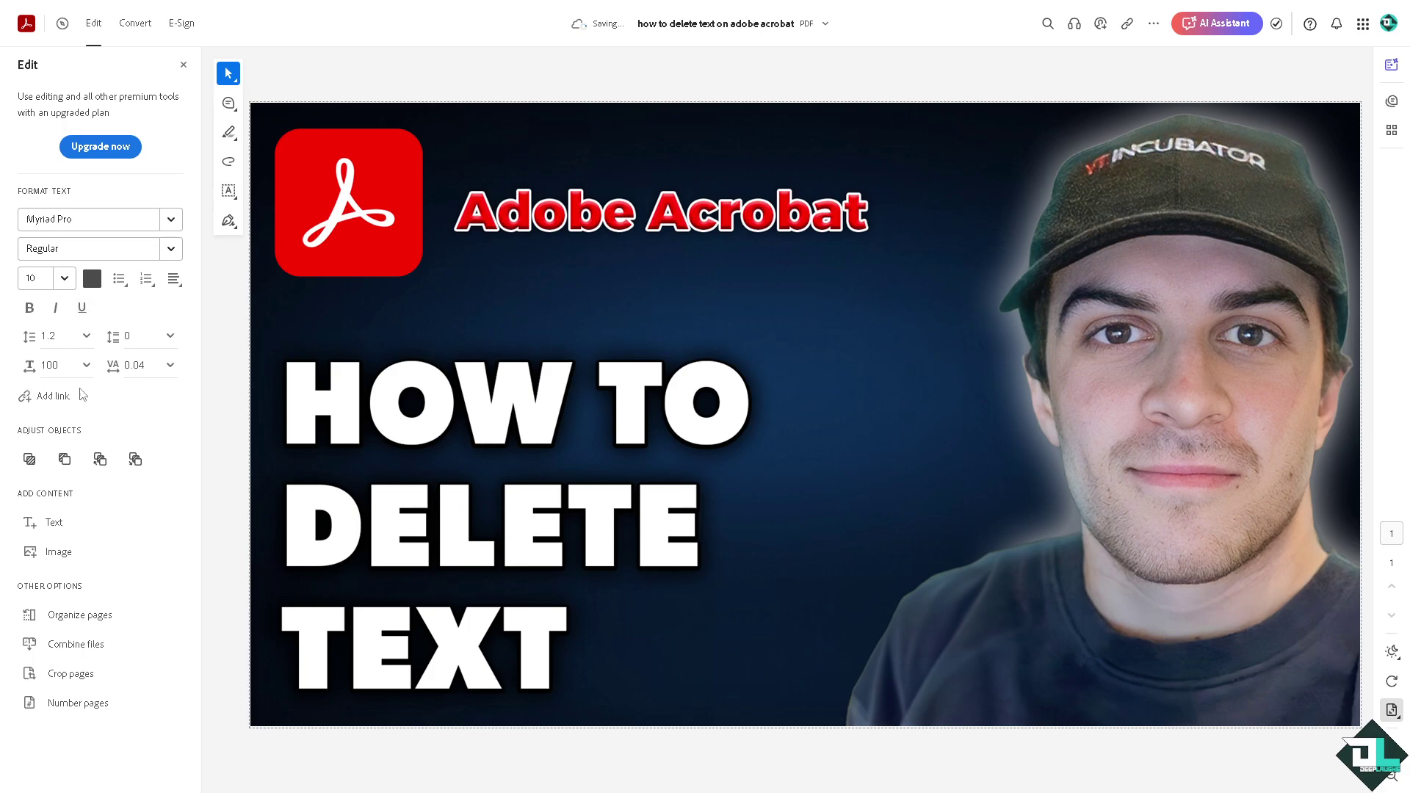
{"action": "left_click", "coordinate": [71, 285]}
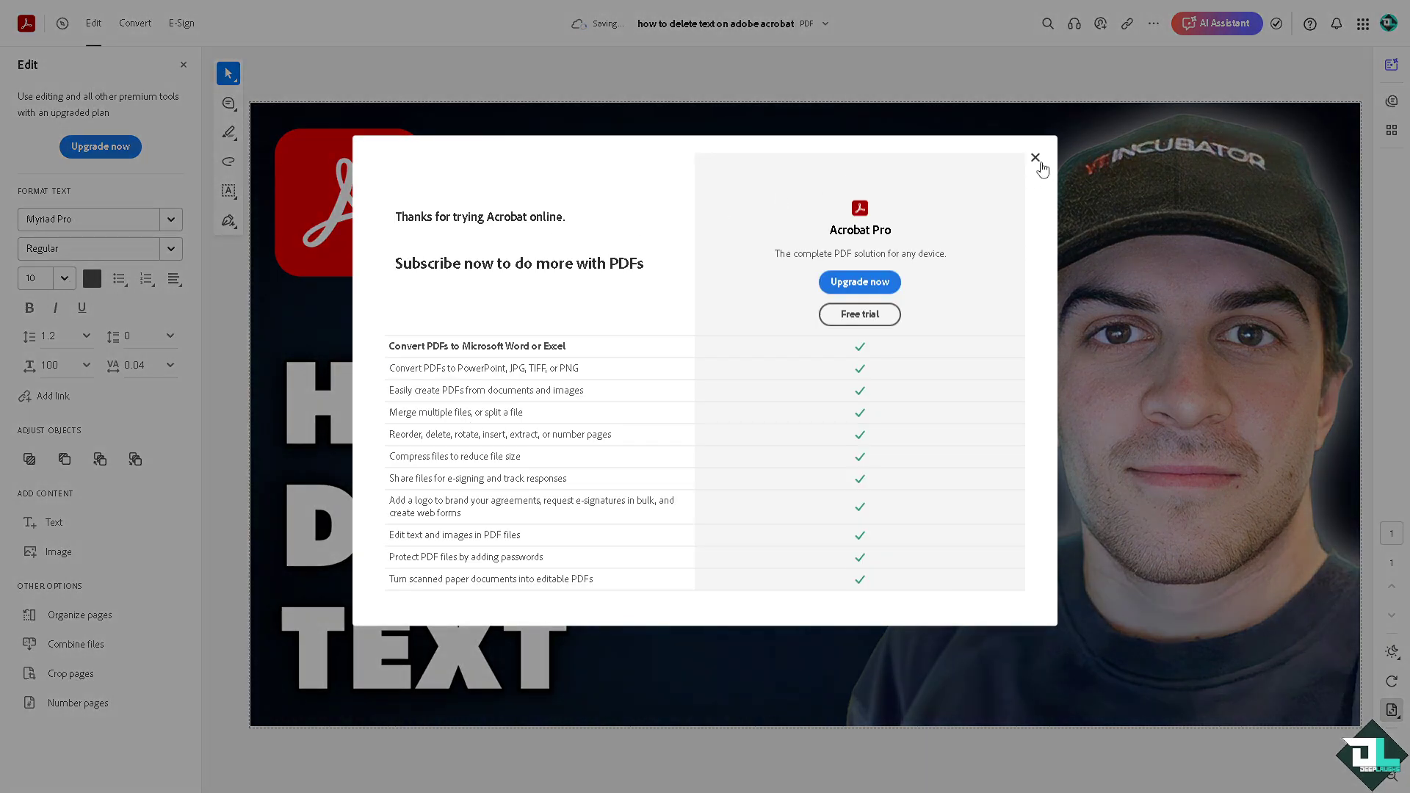
{"action": "left_click", "coordinate": [1036, 158]}
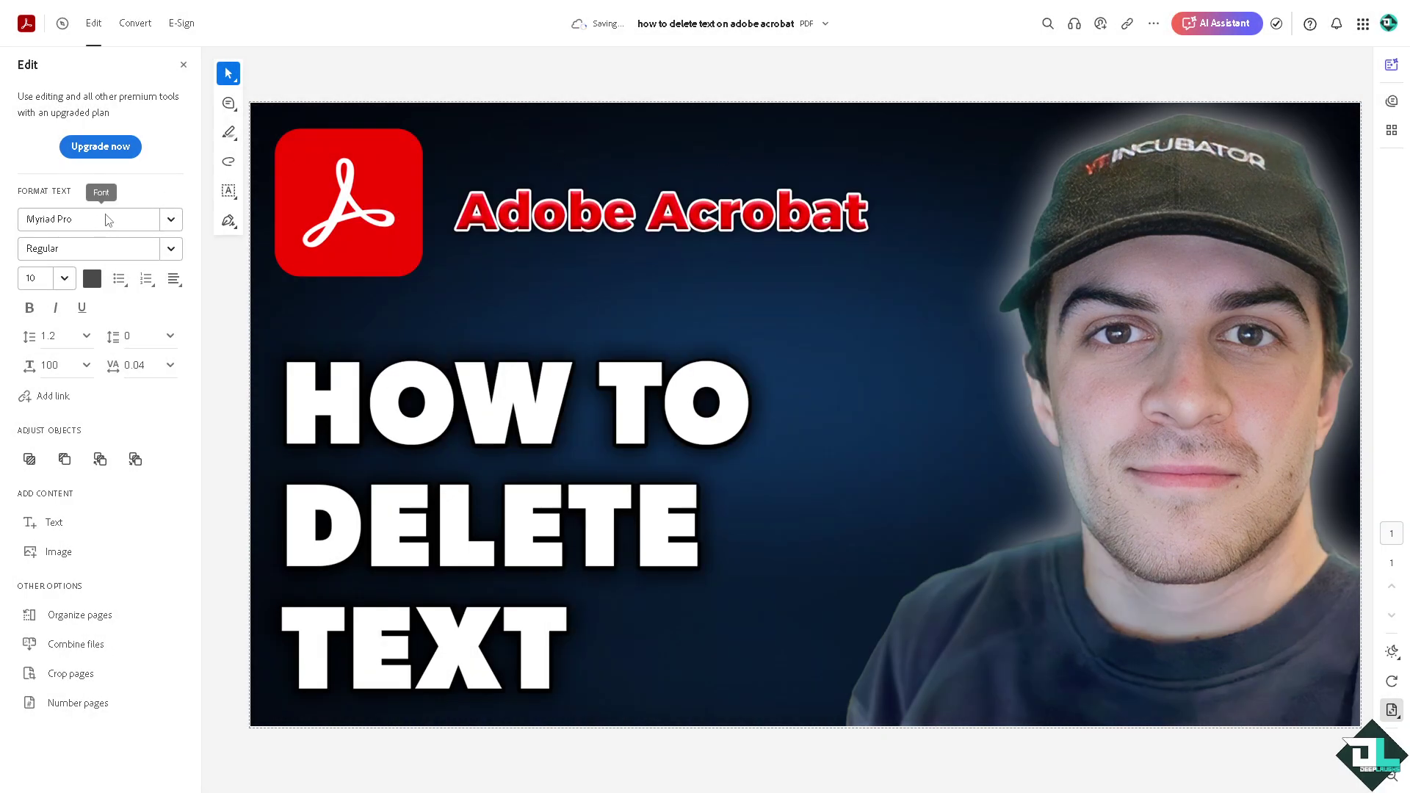
{"action": "left_click", "coordinate": [146, 220]}
{"action": "left_click", "coordinate": [1035, 157]}
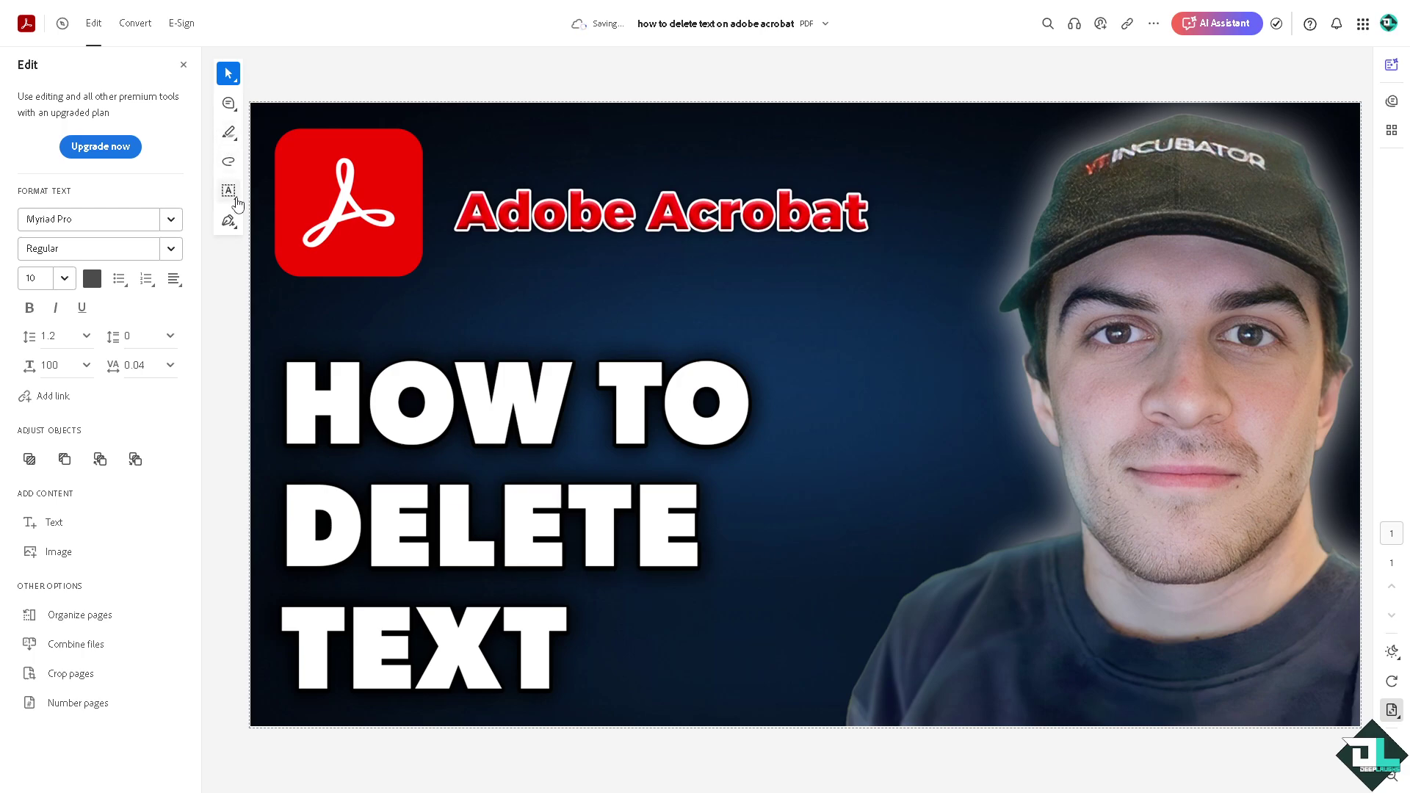
{"action": "left_click", "coordinate": [234, 198]}
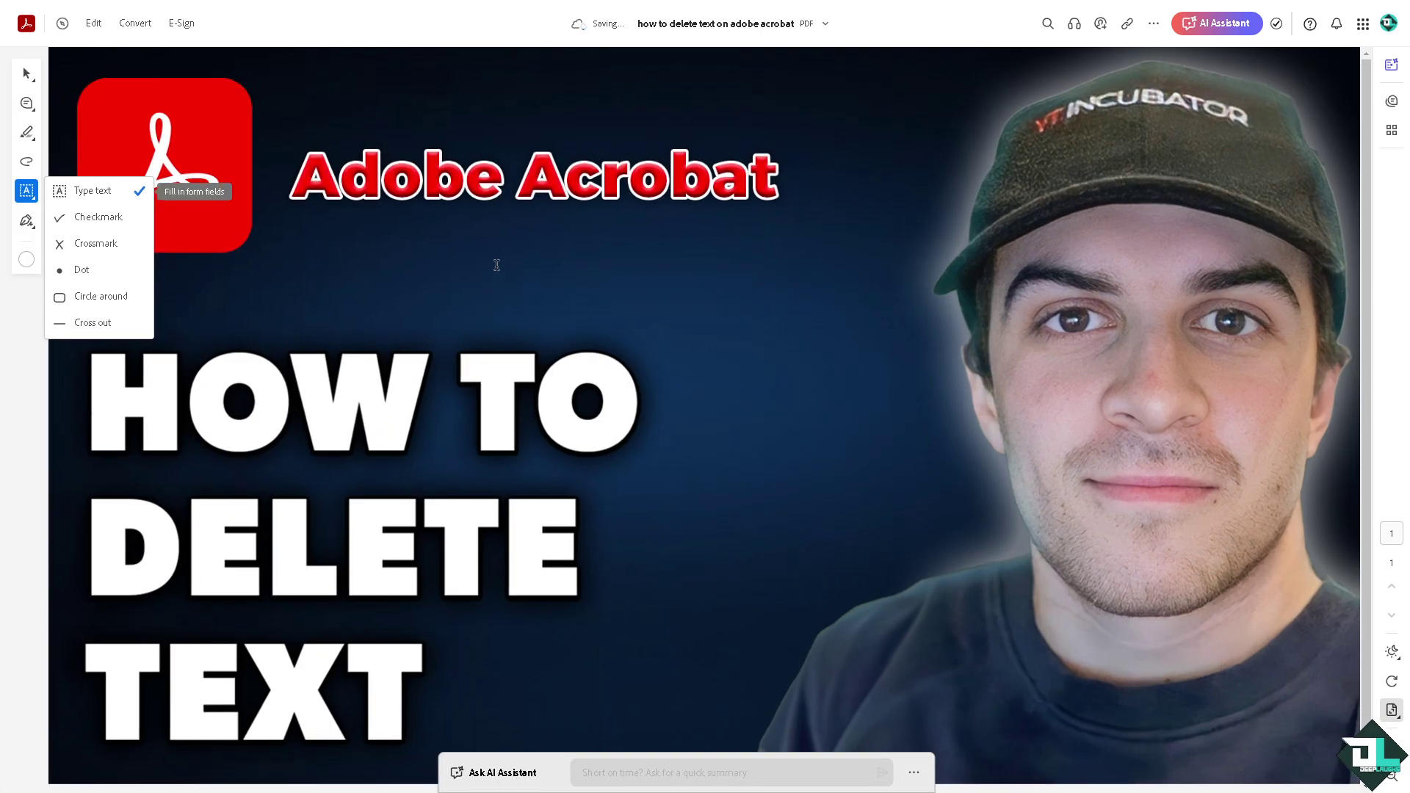
- Add a 'DELETE' text box below the Adobe Acrobat title, then delete it
{"action": "left_click", "coordinate": [493, 260]}
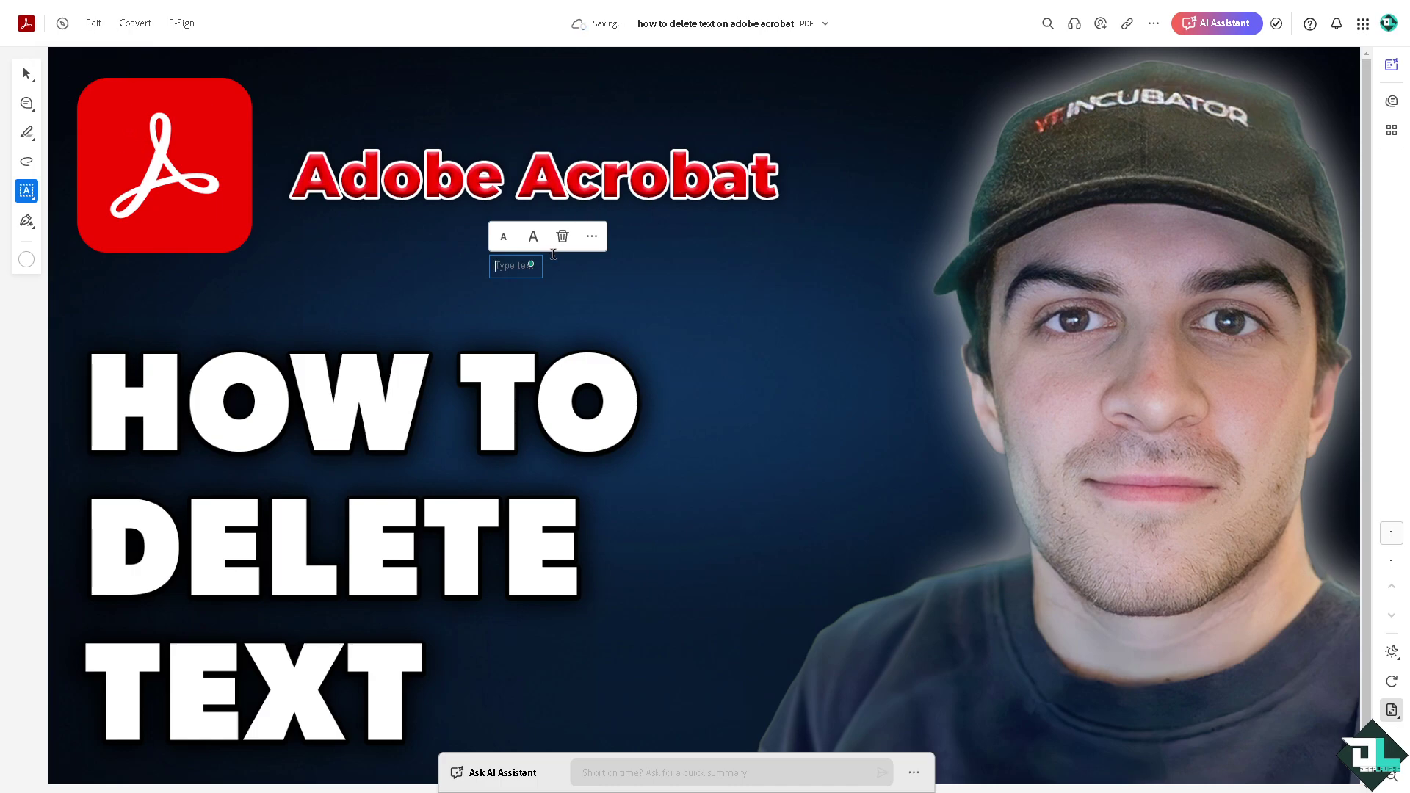
{"action": "type", "text": "DELETE"}
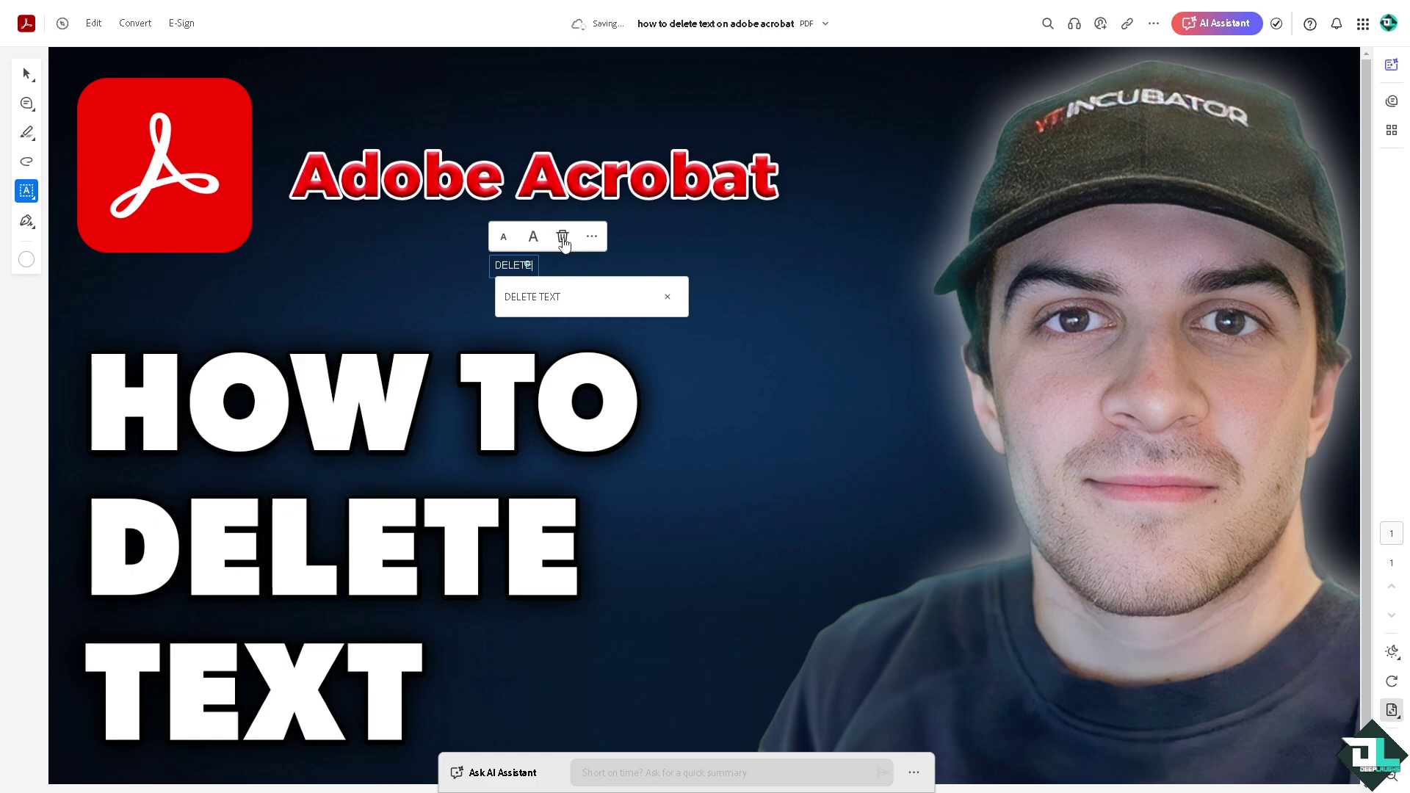
{"action": "left_click", "coordinate": [563, 238]}
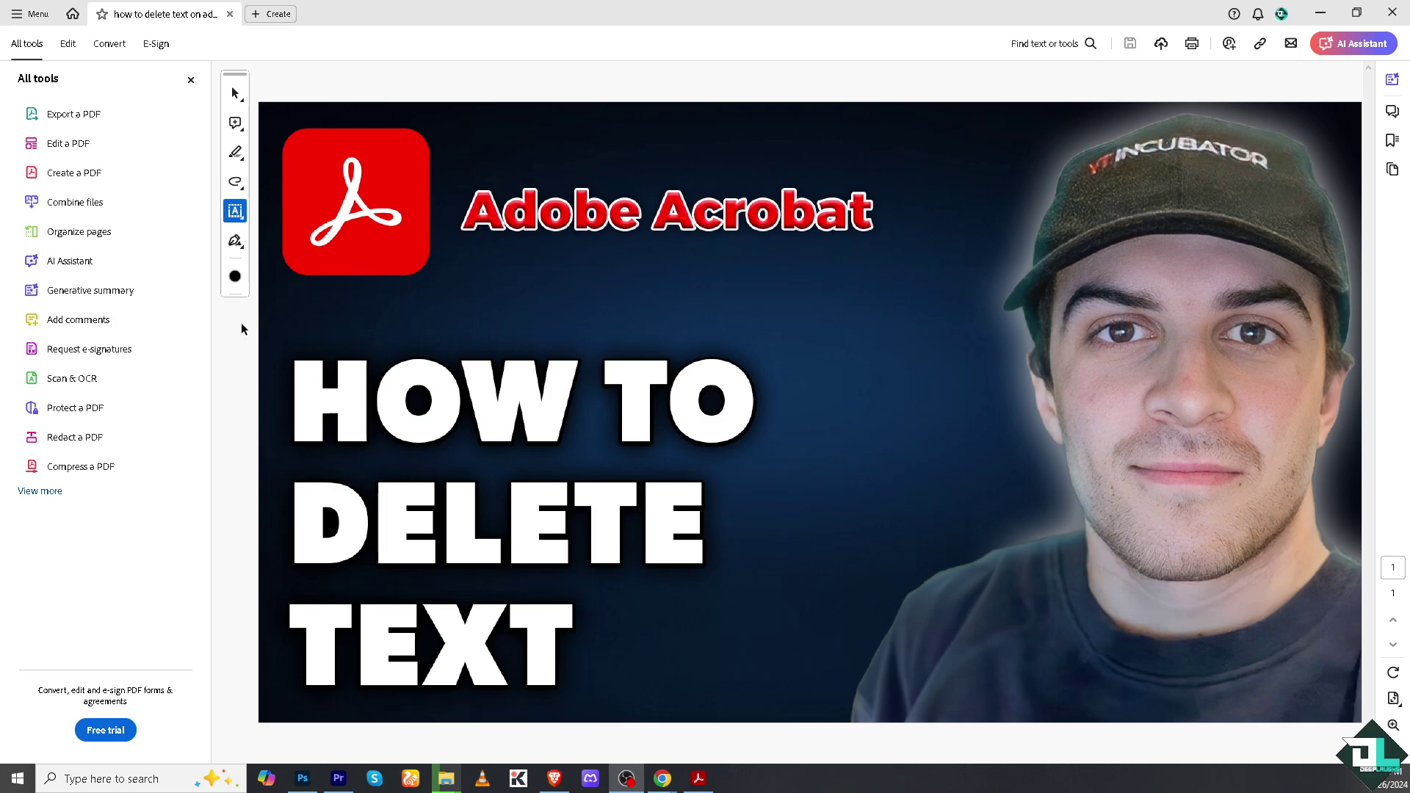
- Place a text box below the title and set its text colour to cyan
{"action": "left_click", "coordinate": [248, 217]}
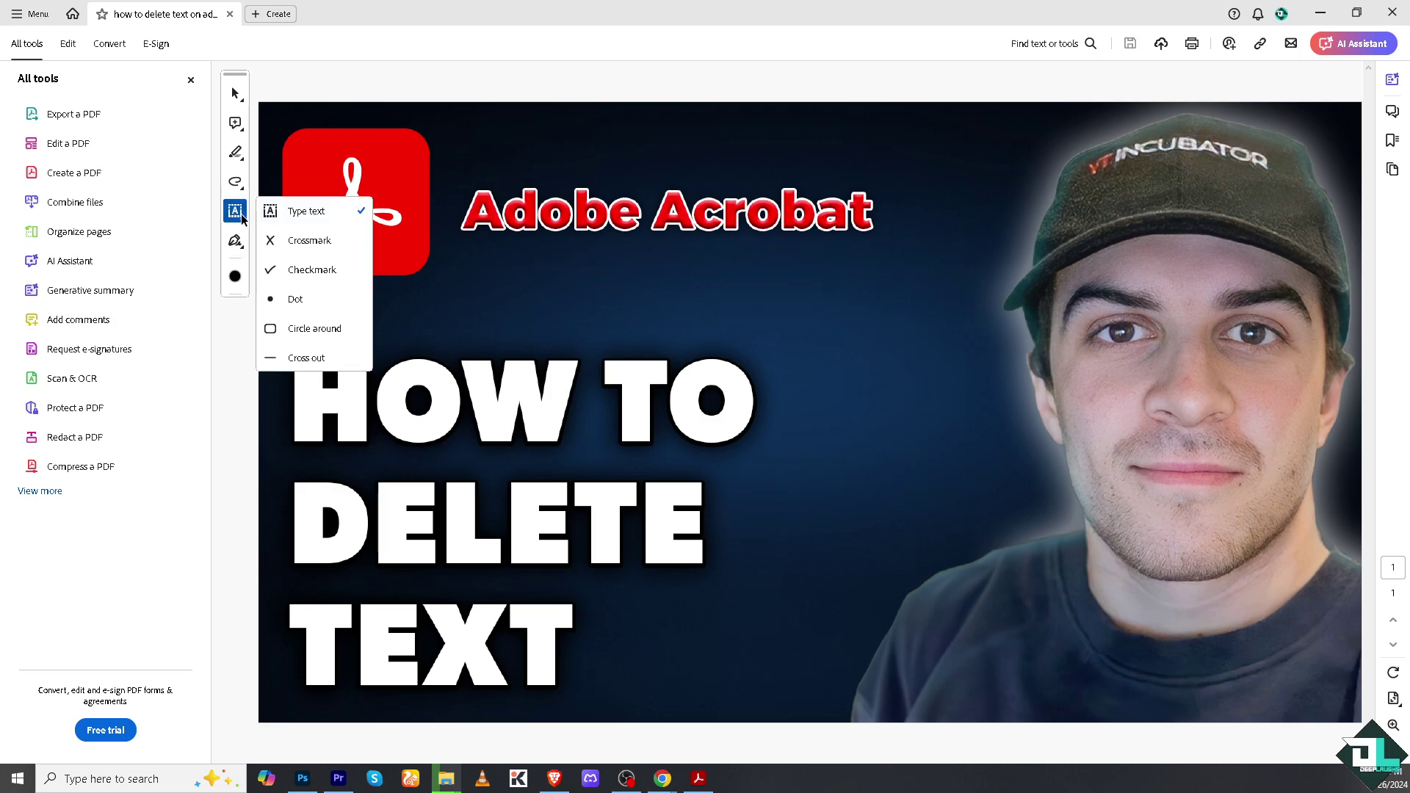
{"action": "left_click", "coordinate": [549, 279]}
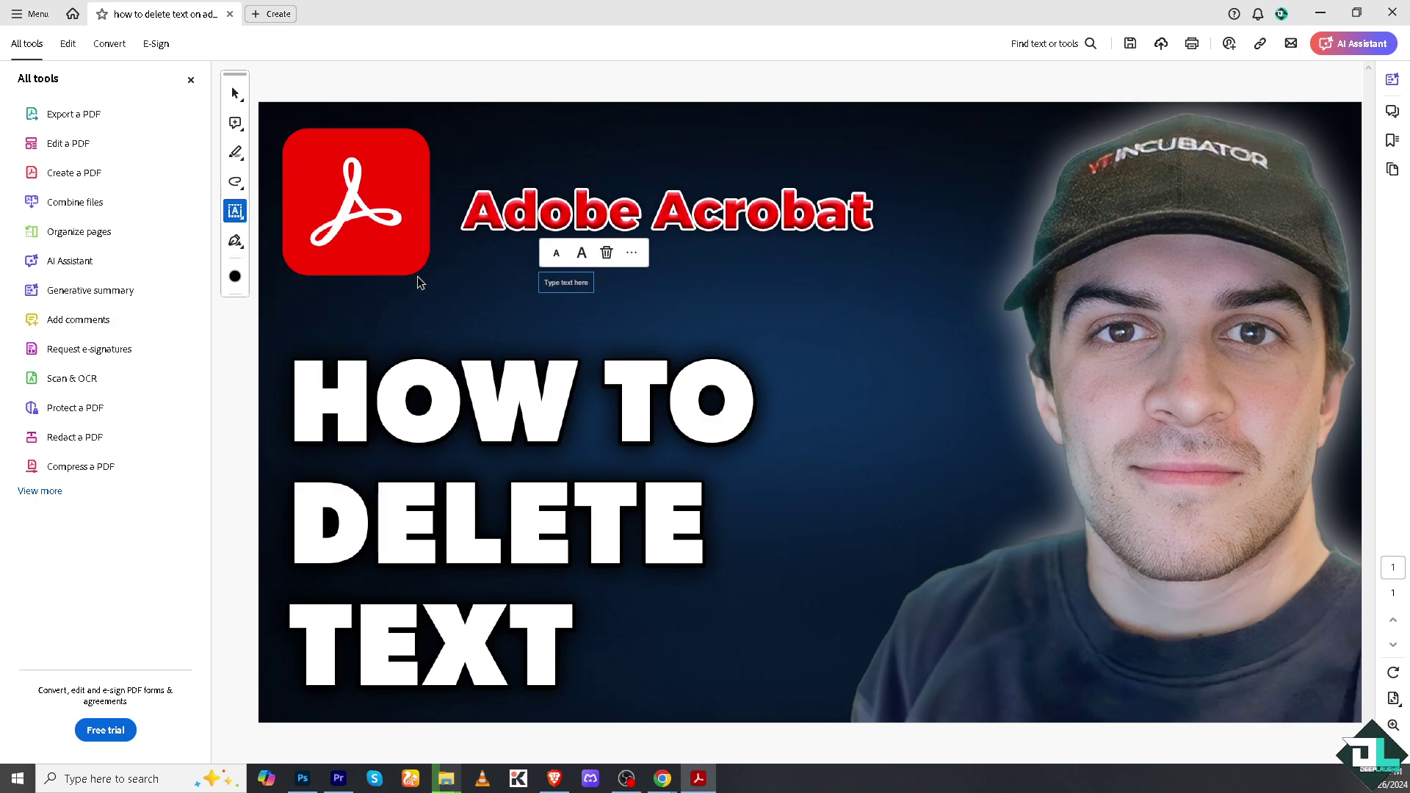
{"action": "left_click", "coordinate": [235, 277]}
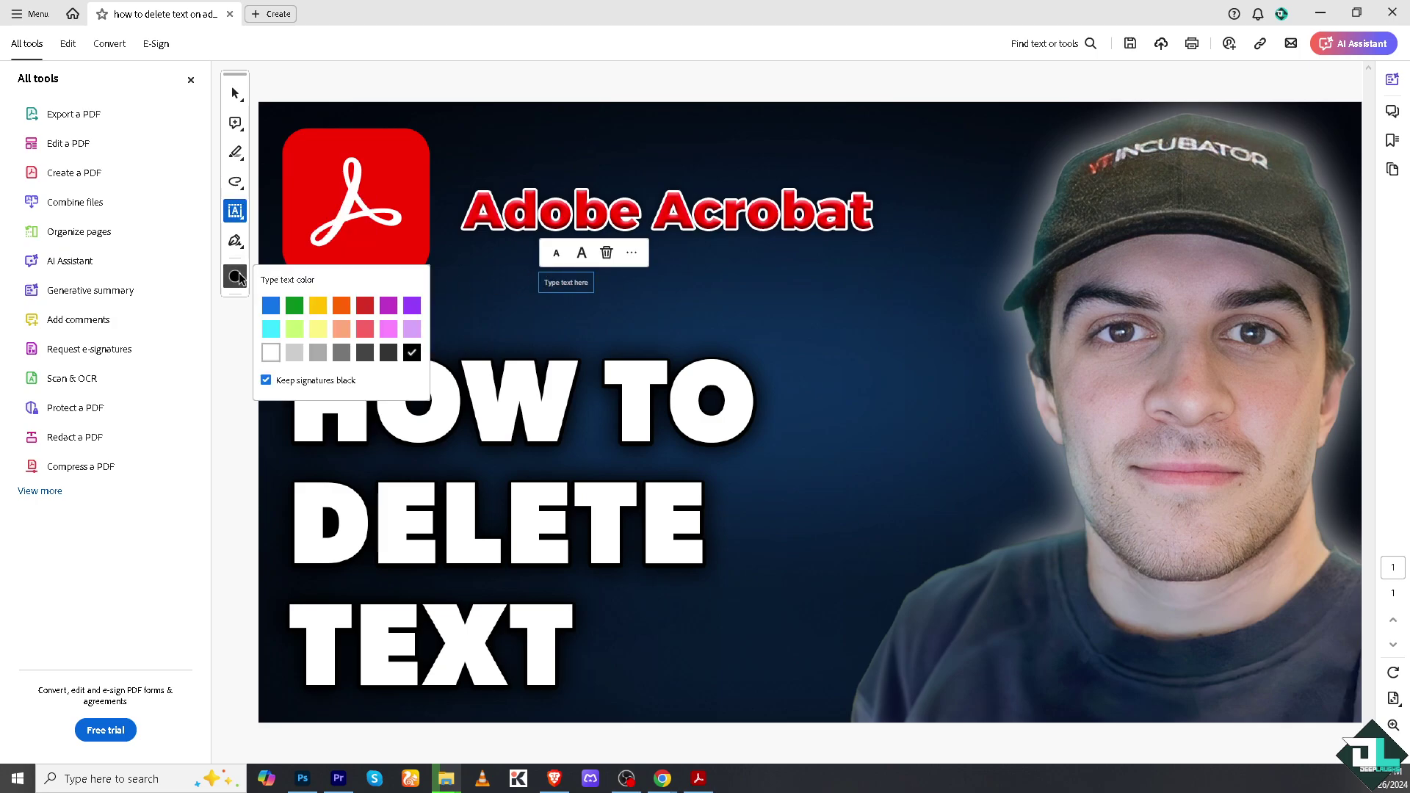
{"action": "left_click", "coordinate": [275, 328]}
- Type 'DELETE TEXT' plus a long random letter string, with 'EJDGUK' on a second line
{"action": "left_click", "coordinate": [569, 284]}
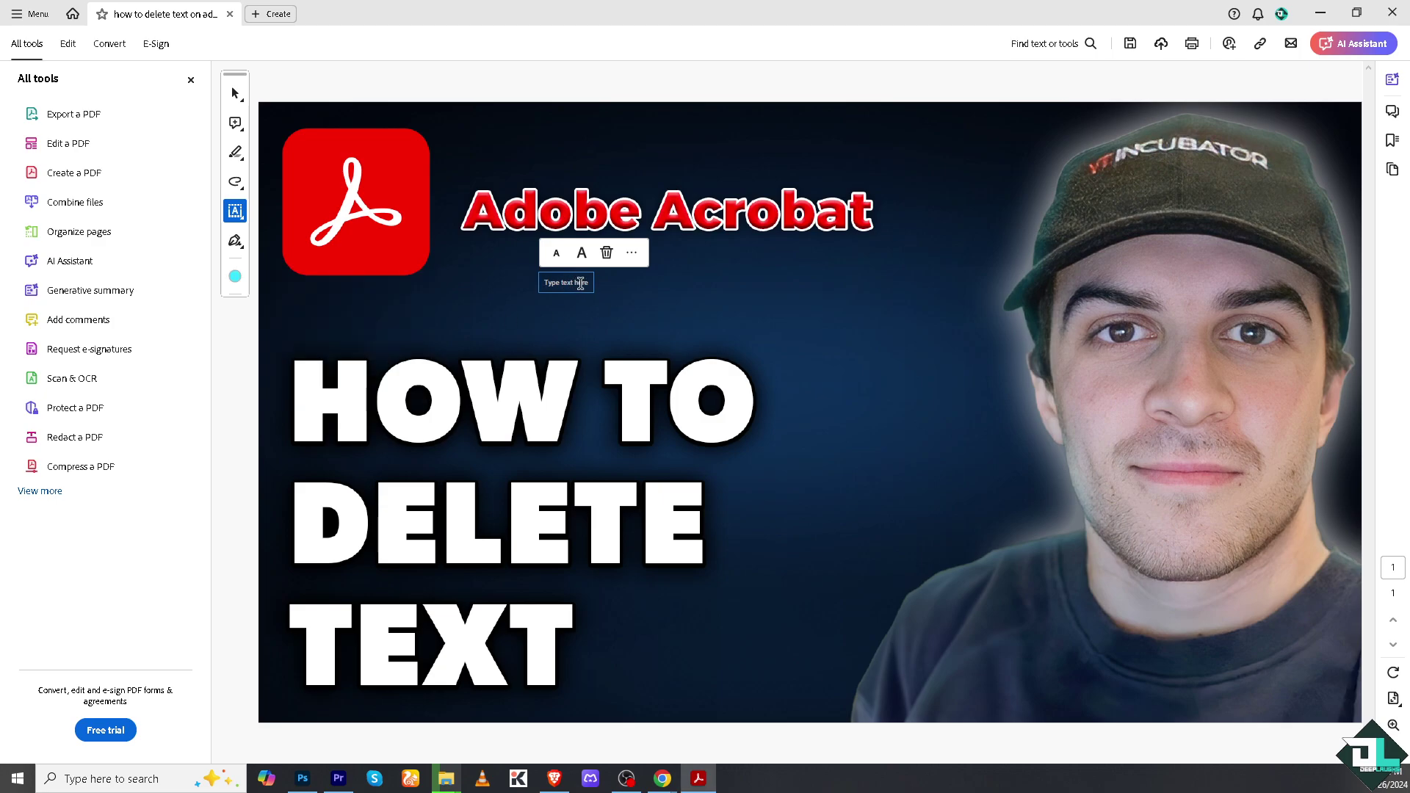
{"action": "type", "text": "DELETE"}
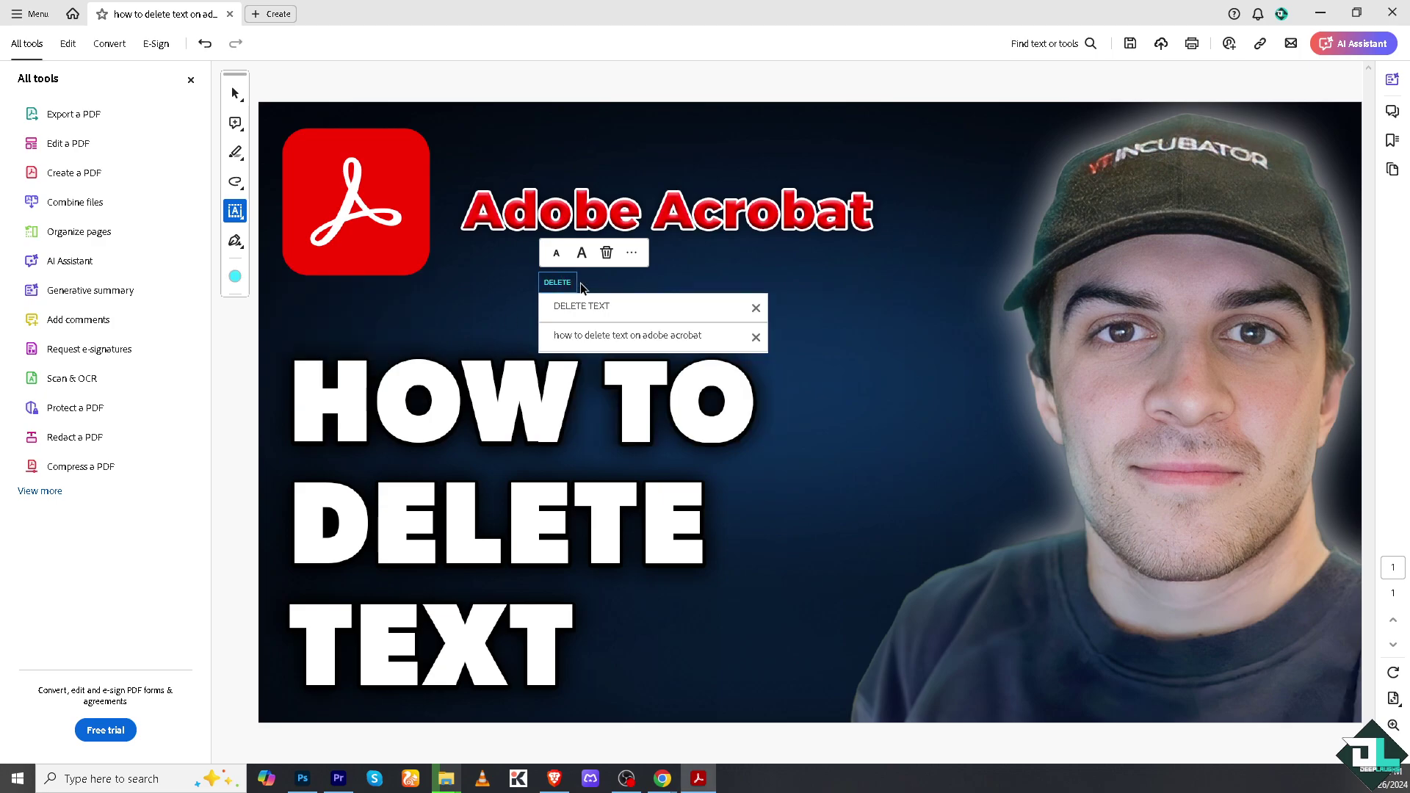
{"action": "type", "text": " TEXT HIHUWEJFJPWEJILH"}
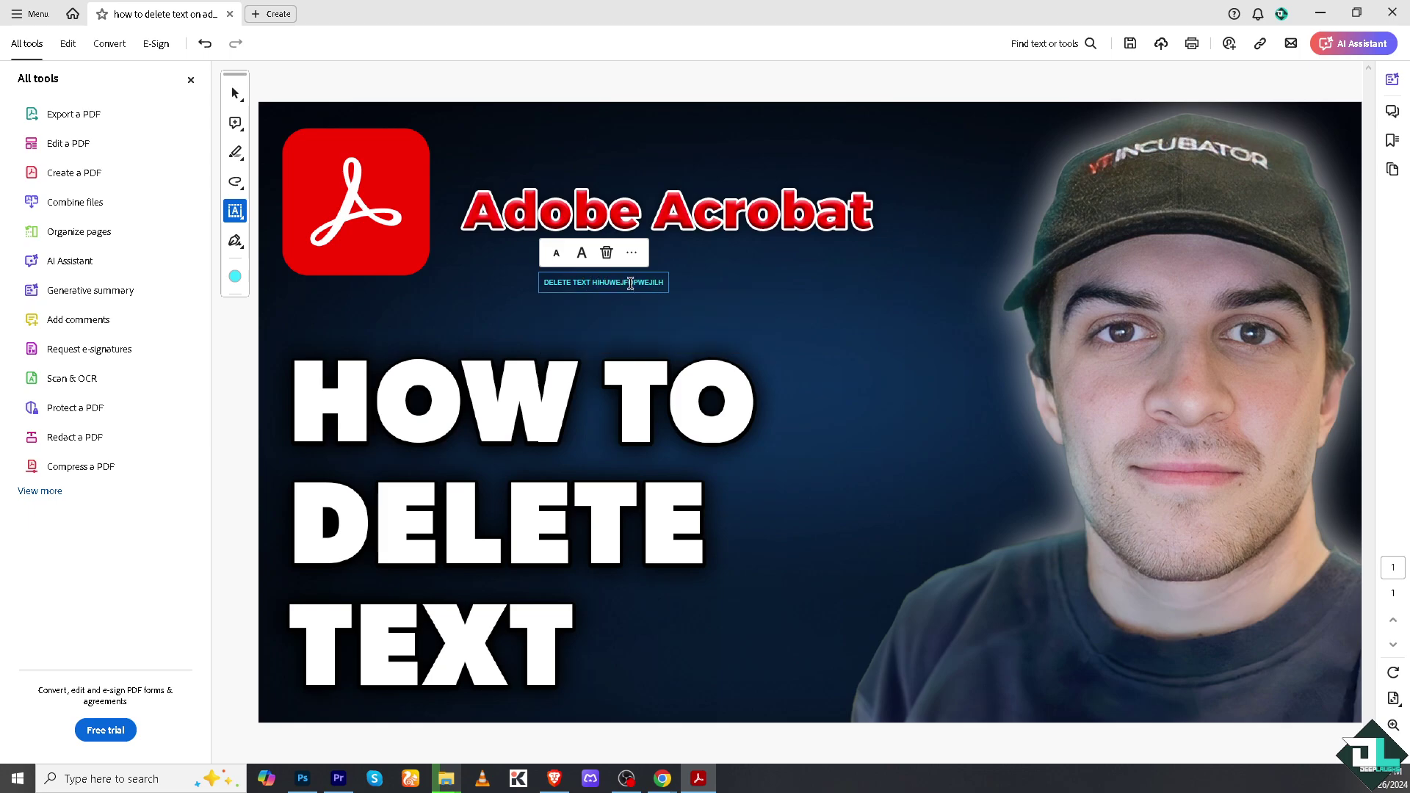
{"action": "type", "text": "EIJHDFILWEJDFLWEFWEHFUKQWEGHDUEHBUUIWENIHECH"}
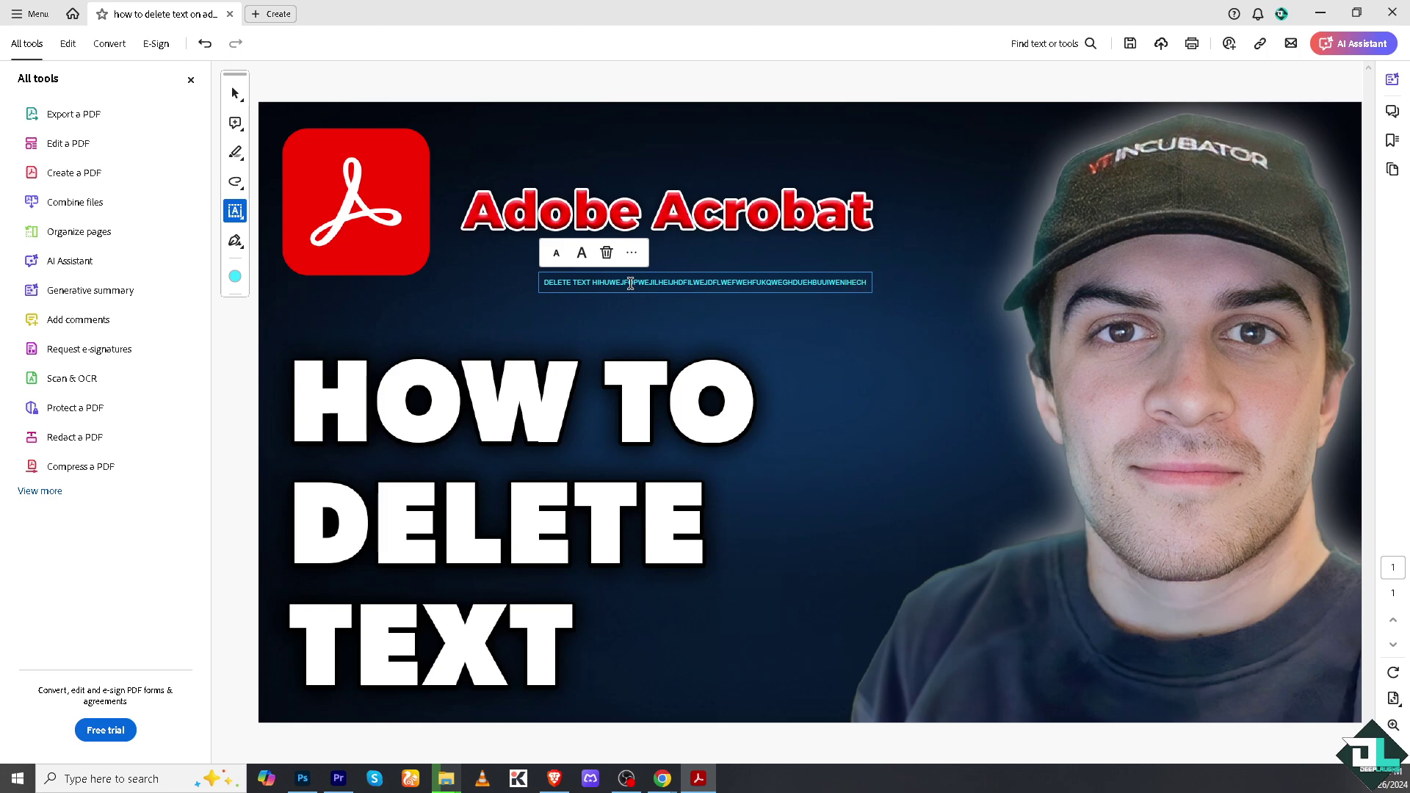
{"action": "type", "text": "EILDFJOPEJDOPEJDWECIHCIOHCIO"}
{"action": "key", "text": "Return"}
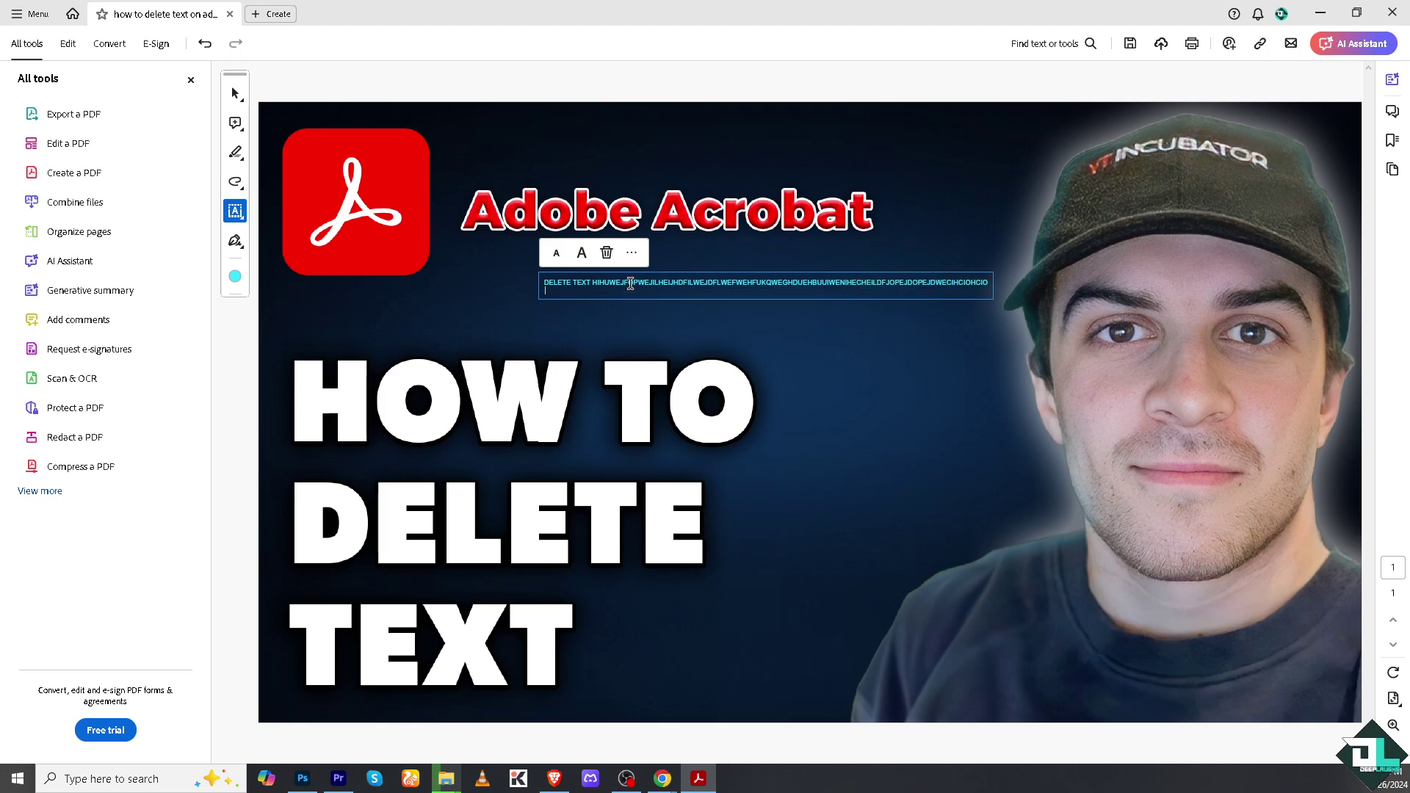
{"action": "type", "text": "EJDGUK"}
{"action": "key", "text": "Escape"}
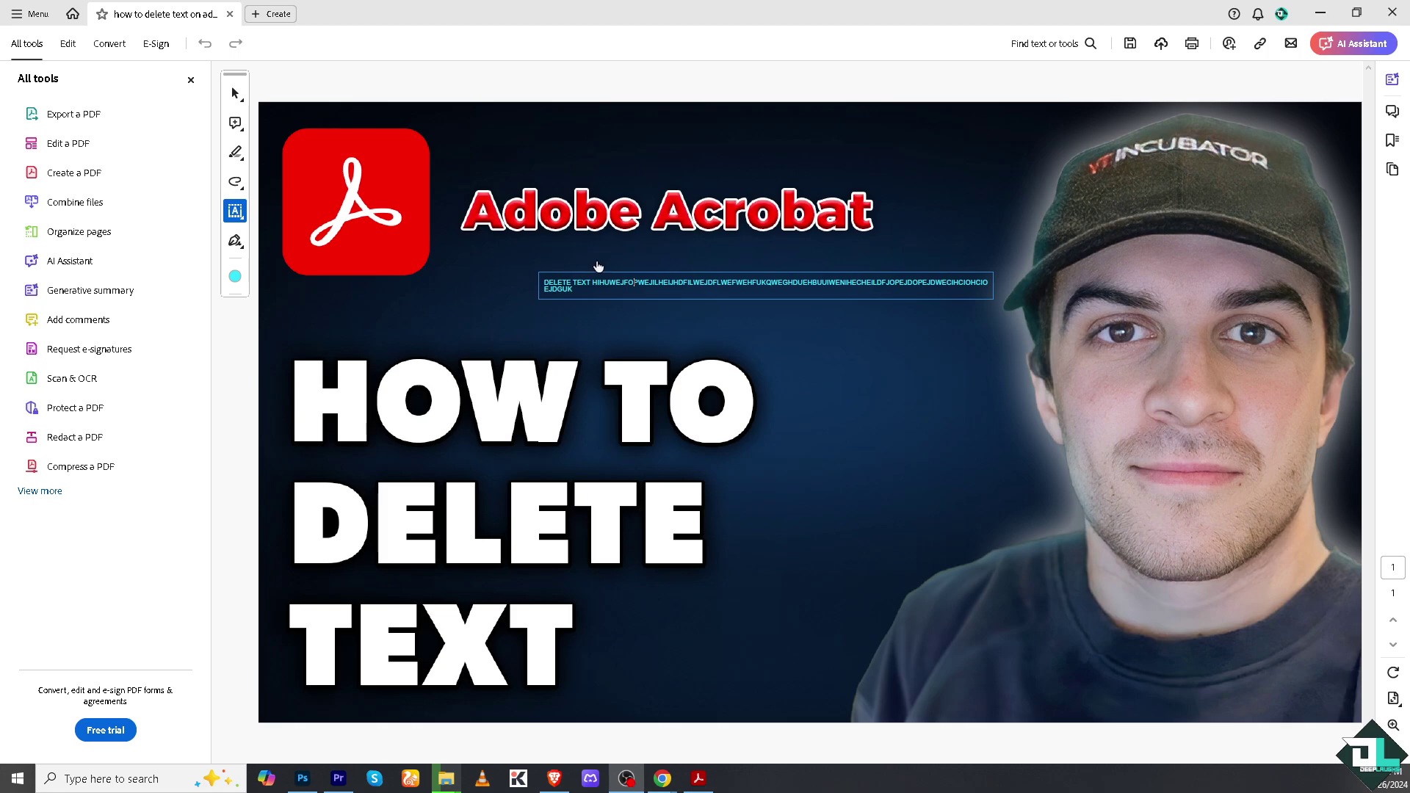
- Replace the cyan box's text with the pasted deletion explanation, then delete the box
{"action": "left_click", "coordinate": [594, 284]}
{"action": "key", "text": "ctrl+a"}
{"action": "type", "text": "o delete text in Adobe Acrobat, you can use the Edit PDF tool in Adobe Acrobat Pro DC. Here's how to do it:  Steps to Delete Text in Adobe Acrobat Pro DC Open the PDF File:  Launch Adobe Acrobat Pro DC and open the PDF from which you want to delete text. Select the Edit PDF Tool:  Go to the \"Tools\" tab in the top menu. Choose \"Edit PDF\" from the list of tools. This will activate the PDF editing mode. Select the Text to Delete:  Click on the text you want to delete. The text box will become highlighted or editable, allowing you to make changes. If the text is part of an image or scanned document, you might need to use OCR (Optical Character Recognition) to make it editable. Delete the Text:  Once the text is selected, press the Delete key on your keyboard, or right-click and choose Delete from the context menu. Save the PDF:  After deleting the text, save the PDF by going to File > Save or File > Save As to avoid overwriting the original document."}
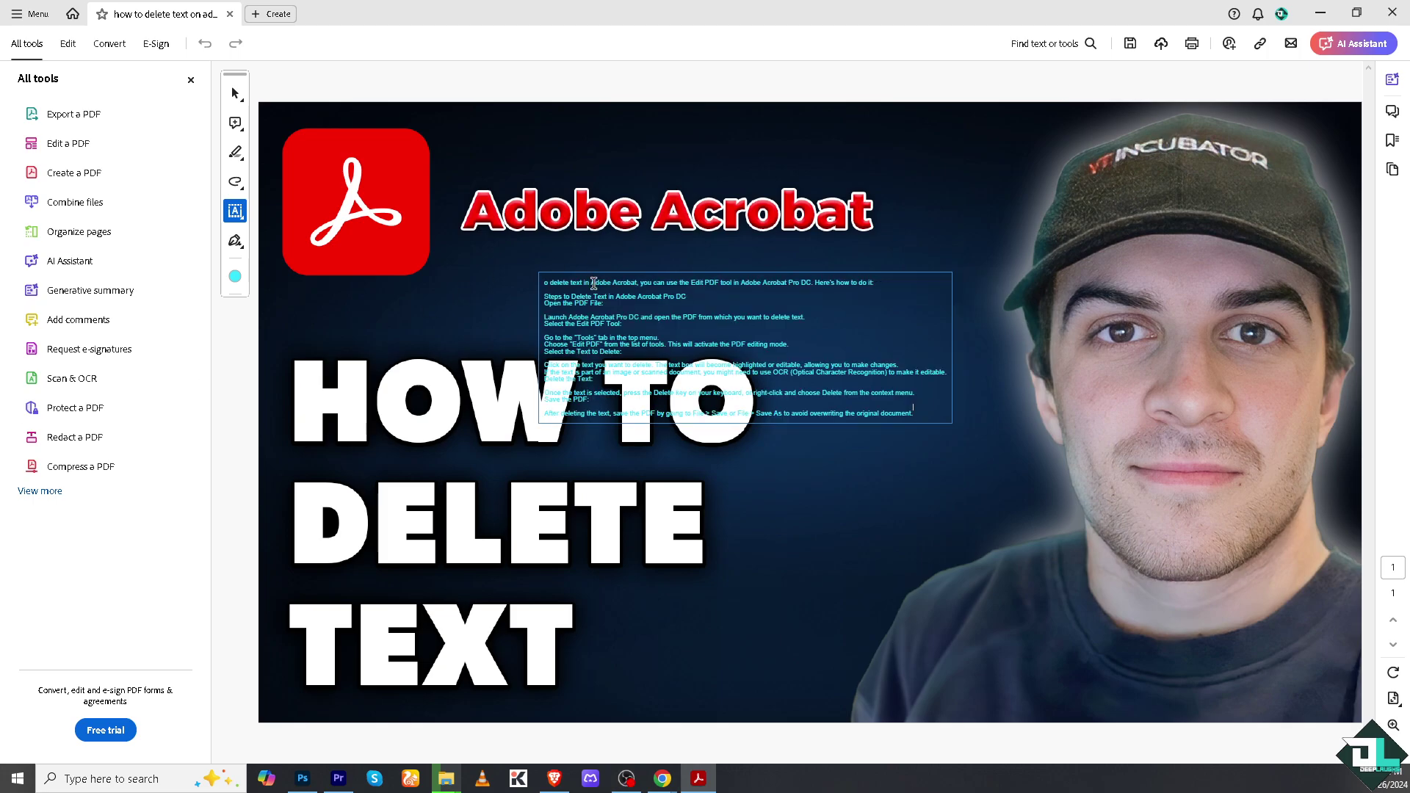
{"action": "left_click", "coordinate": [434, 289]}
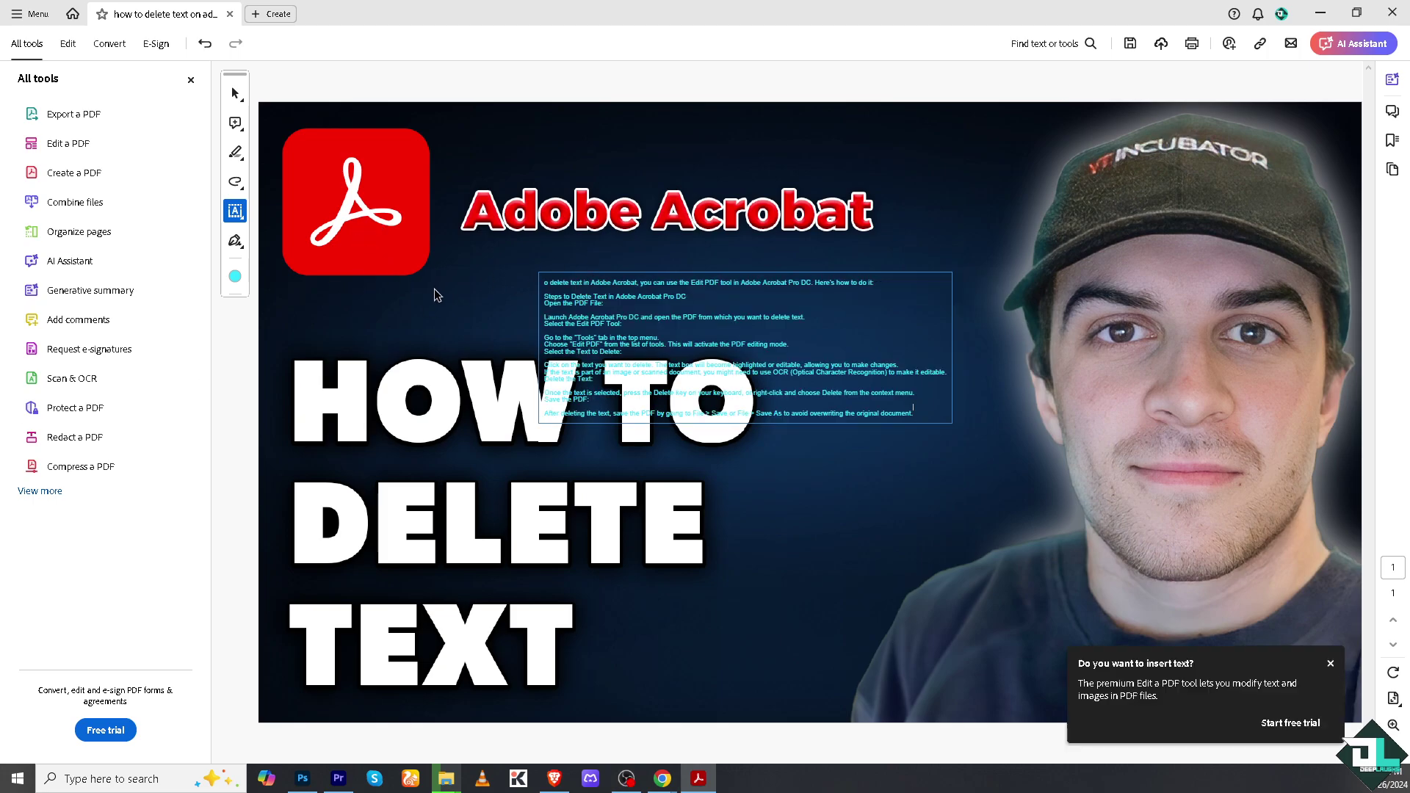
{"action": "left_click", "coordinate": [682, 295]}
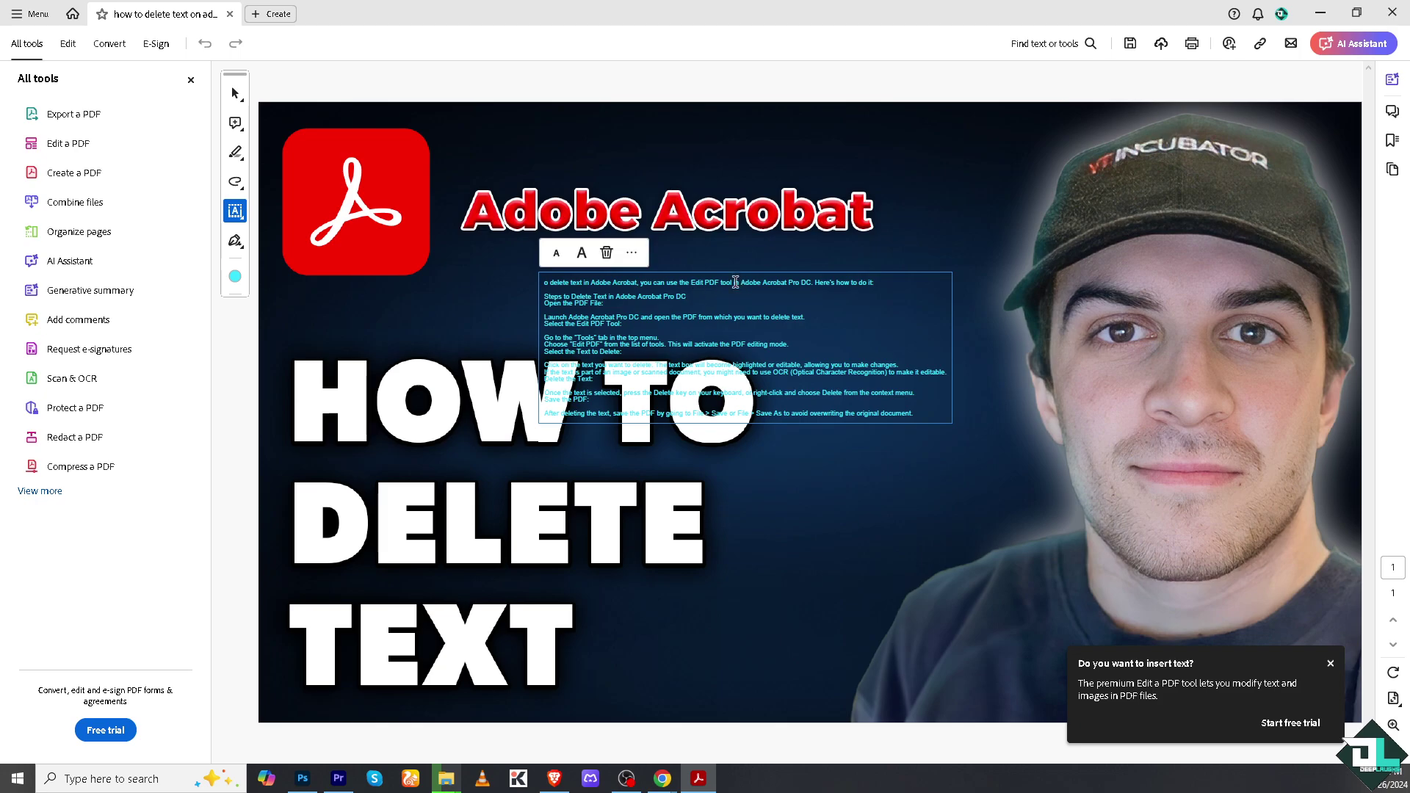
{"action": "left_click", "coordinate": [607, 254]}
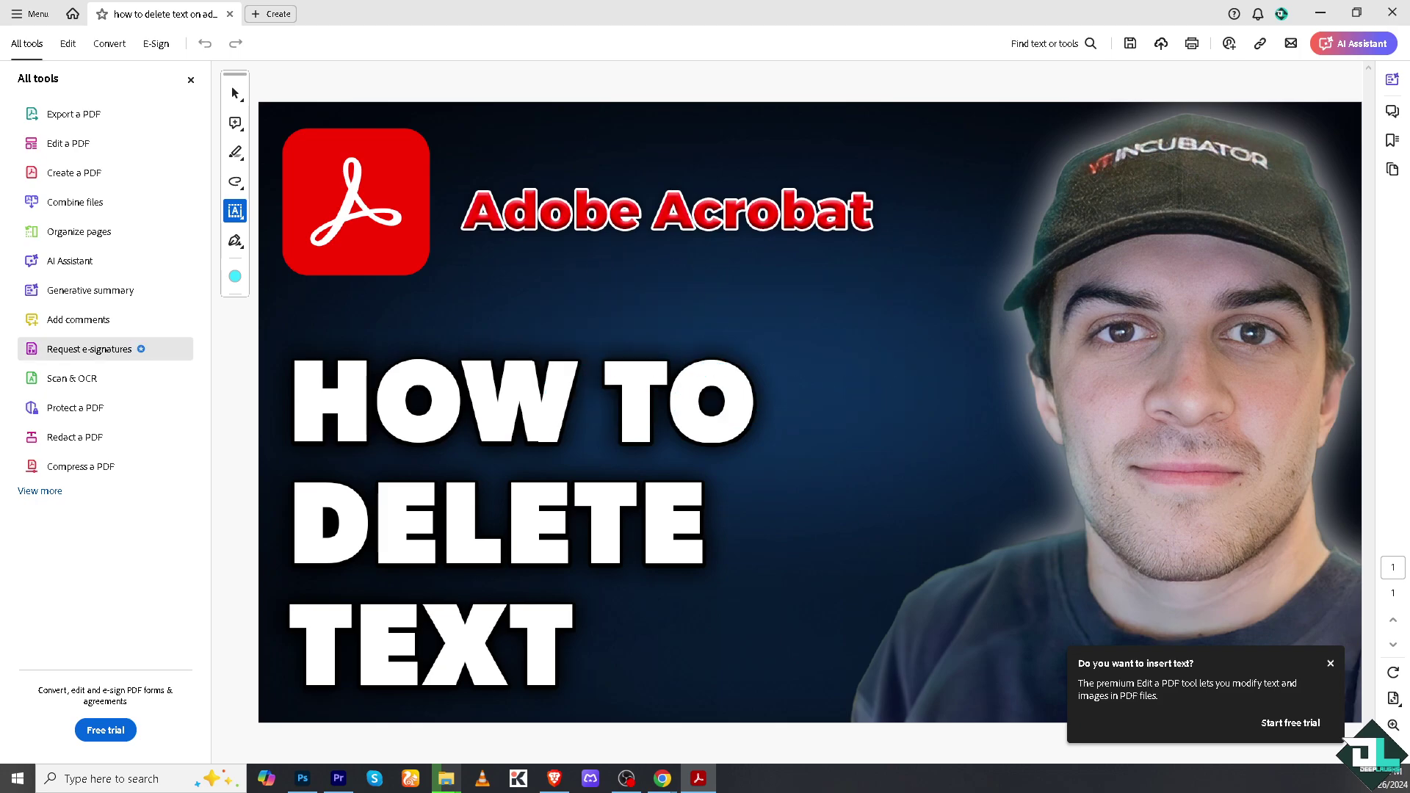